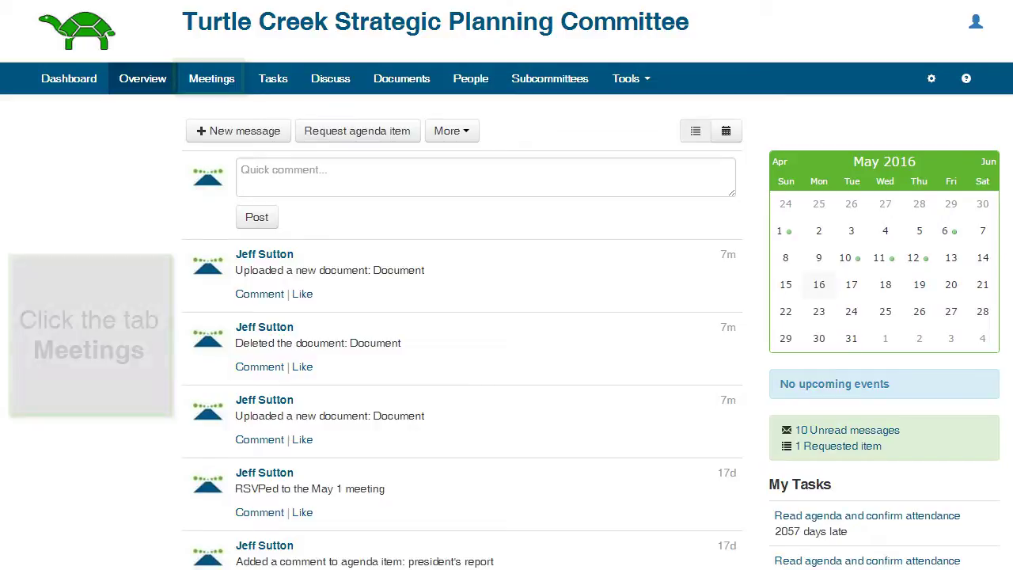
# Go to the committee's Meetings page and open a new meeting form.
pyautogui.click(227, 82)
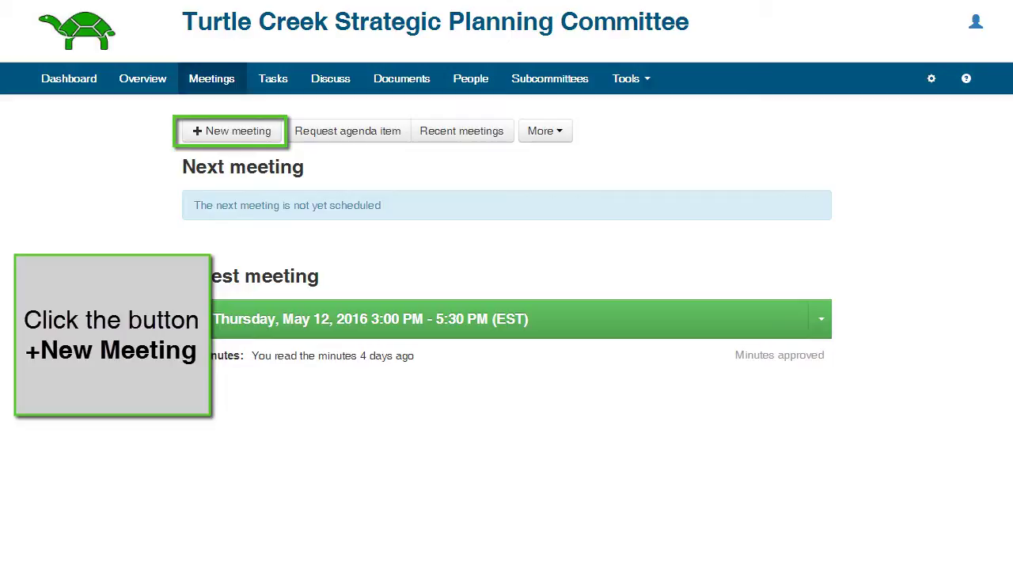
pyautogui.click(221, 135)
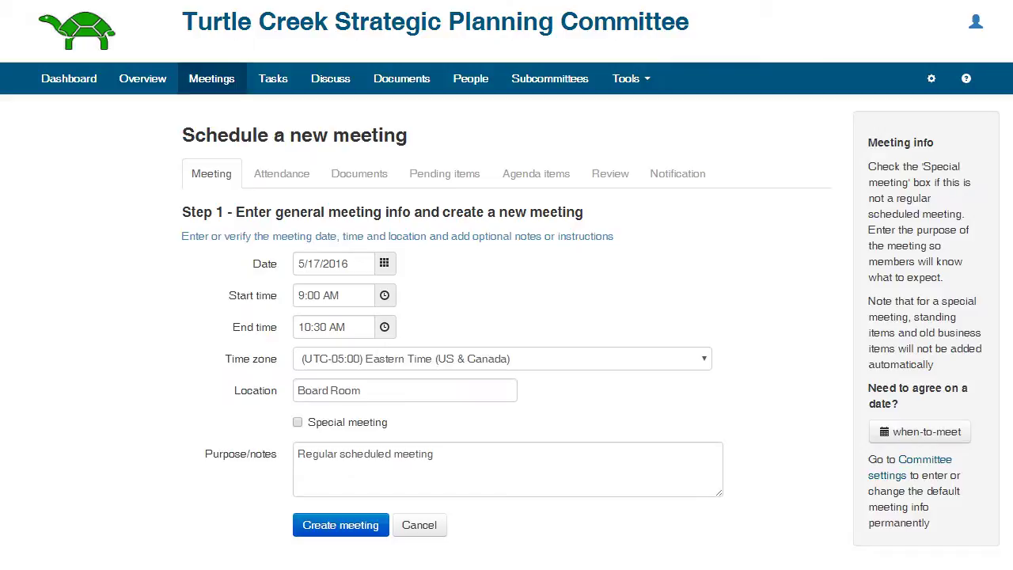
# Set the meeting to May 31, 2016, 9:30–10:30 AM, with location Board Room.
pyautogui.click(384, 264)
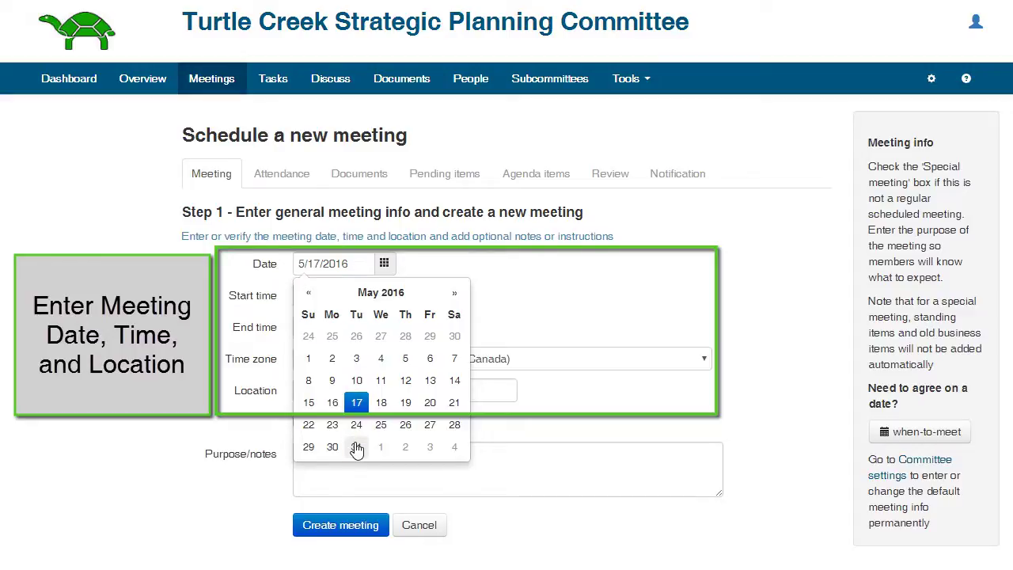
pyautogui.click(357, 447)
pyautogui.click(384, 295)
pyautogui.click(359, 330)
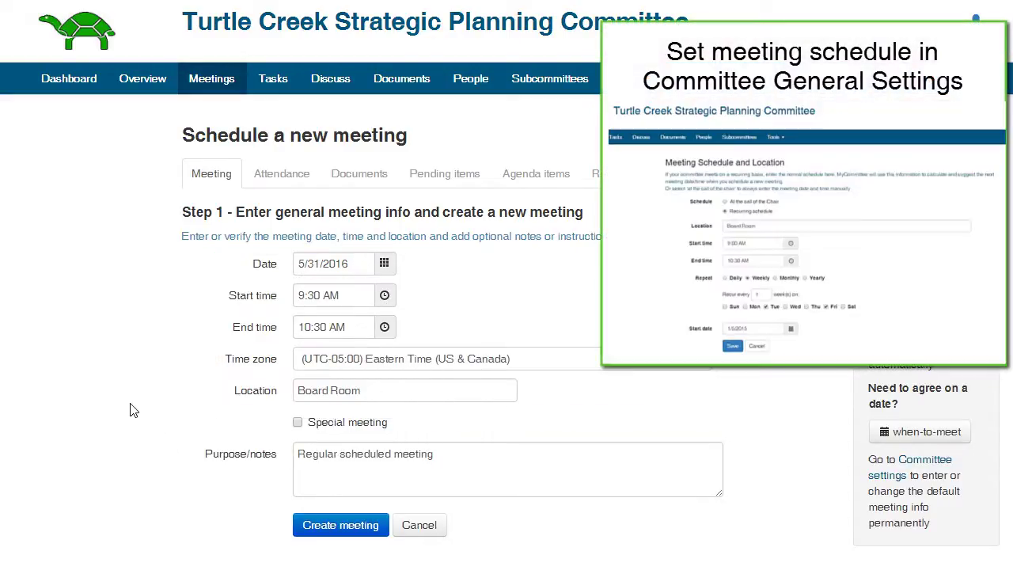
pyautogui.press('Tab')
pyautogui.write('Board Room')
pyautogui.click(96, 447)
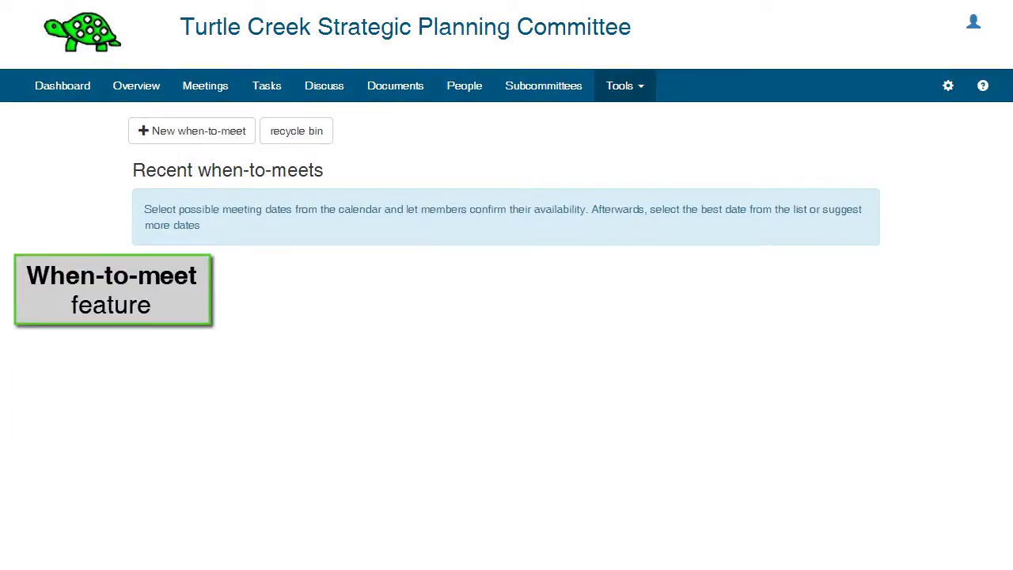
pyautogui.click(152, 146)
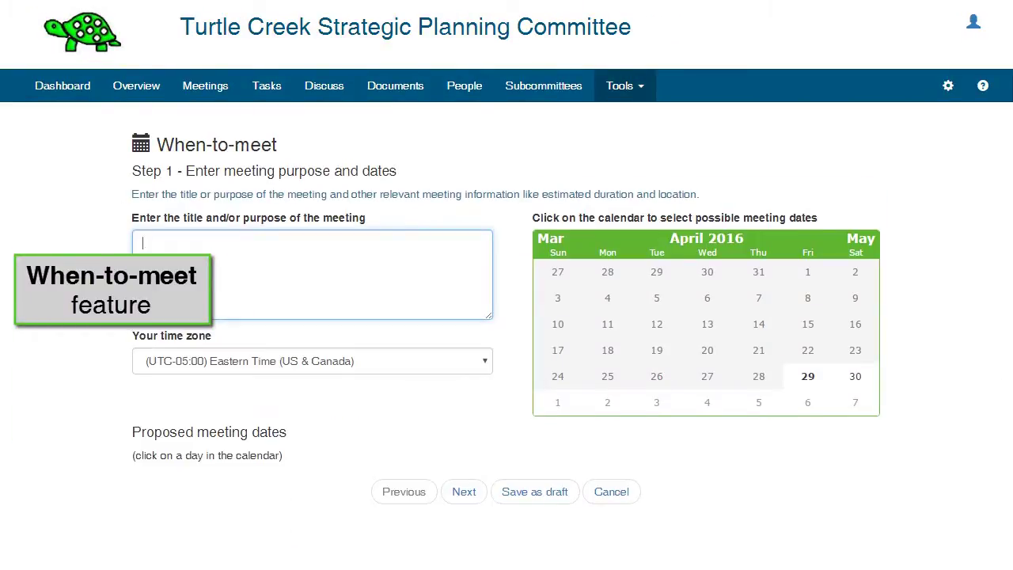
pyautogui.write('Meeting')
pyautogui.click(808, 379)
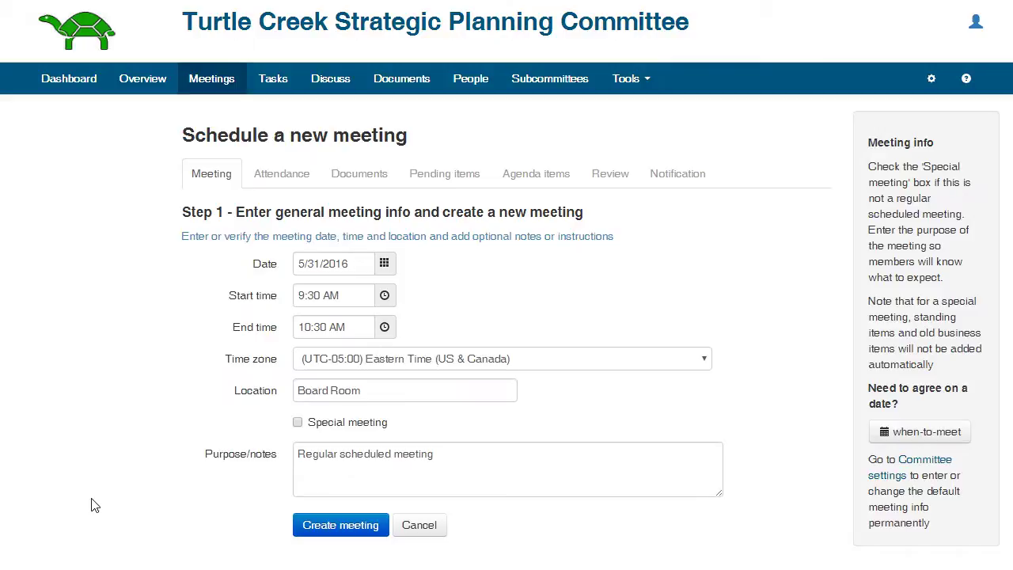
# Make it a regular meeting with notes 'Regularly scheduled meeting' and create it.
pyautogui.click(297, 423)
pyautogui.tripleClick(386, 461)
pyautogui.write('Reg')
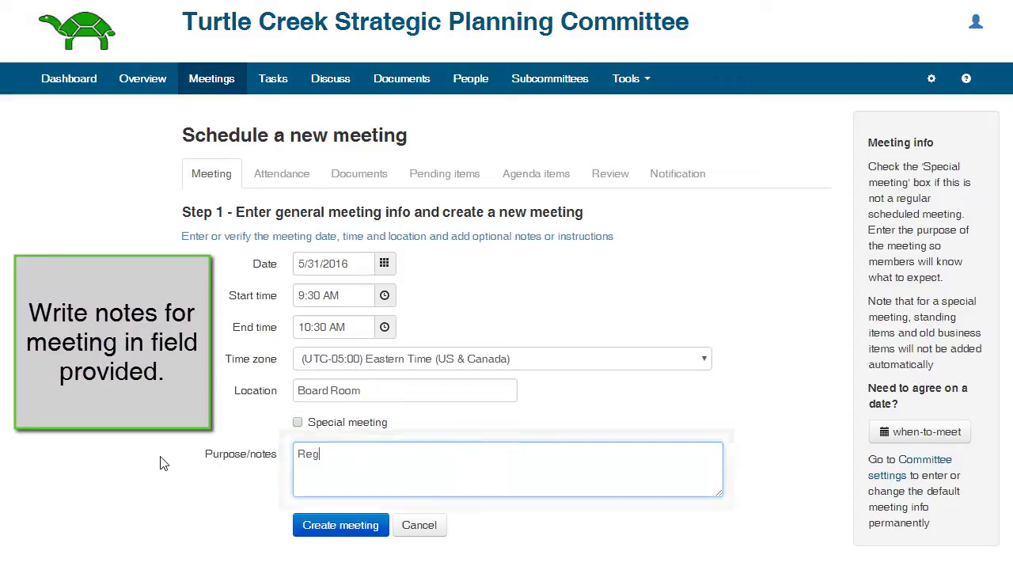
pyautogui.write('ularly scheduled meeting')
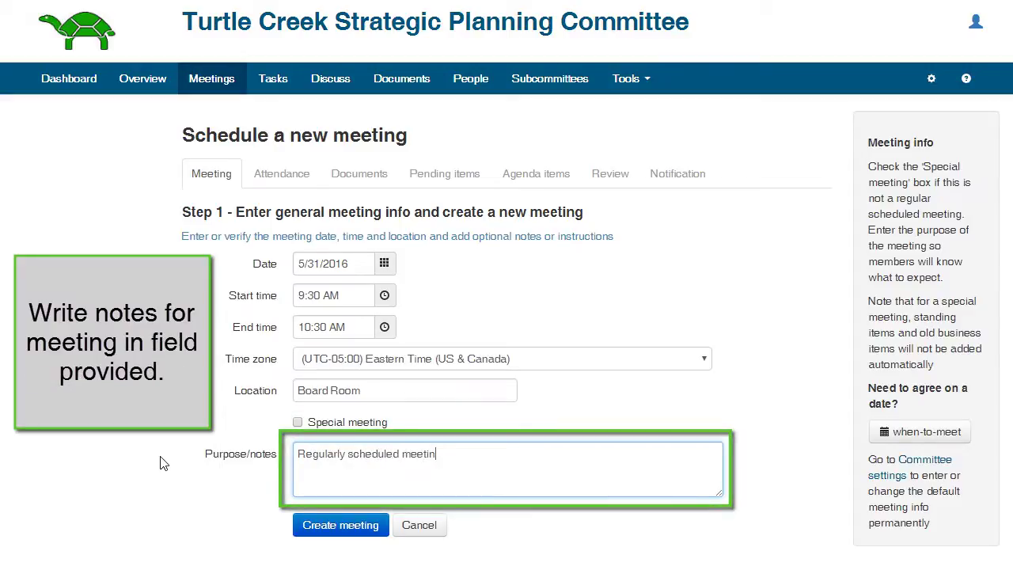
pyautogui.click(301, 528)
pyautogui.scroll(-1, 89, 421)
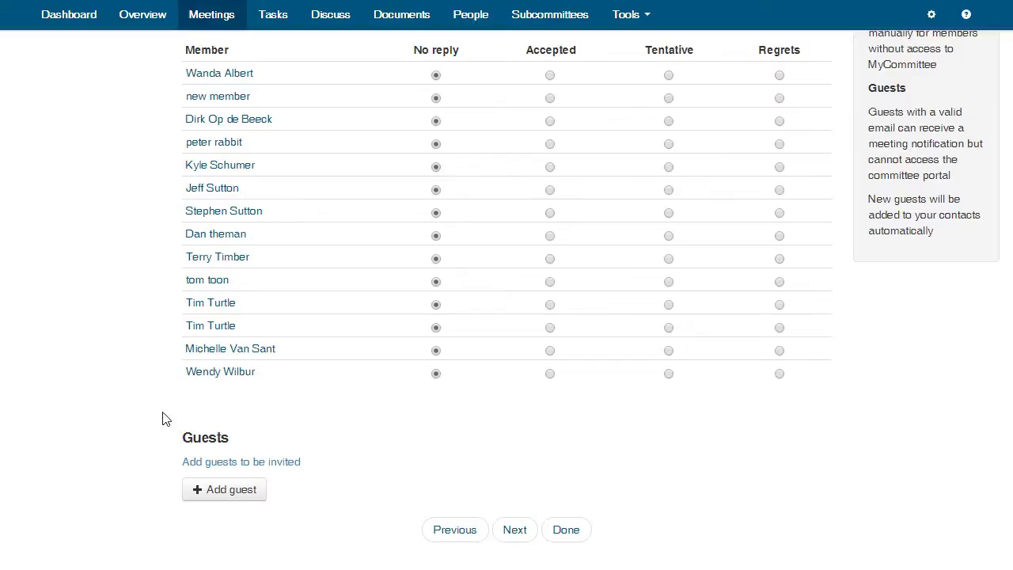
pyautogui.click(454, 530)
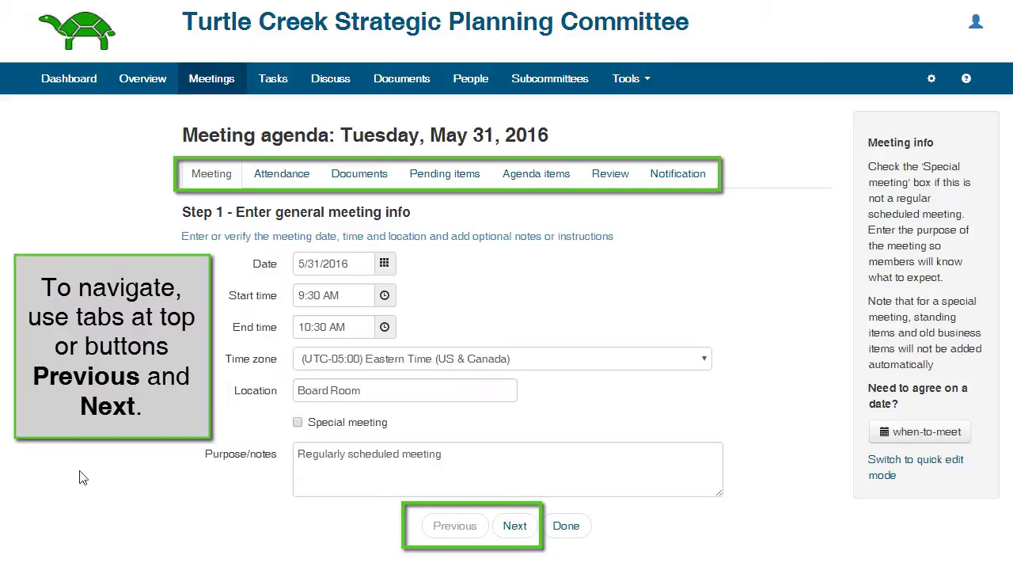
# Set the second, third and fourth attendees to Accepted, Tentative and Regrets.
pyautogui.click(516, 535)
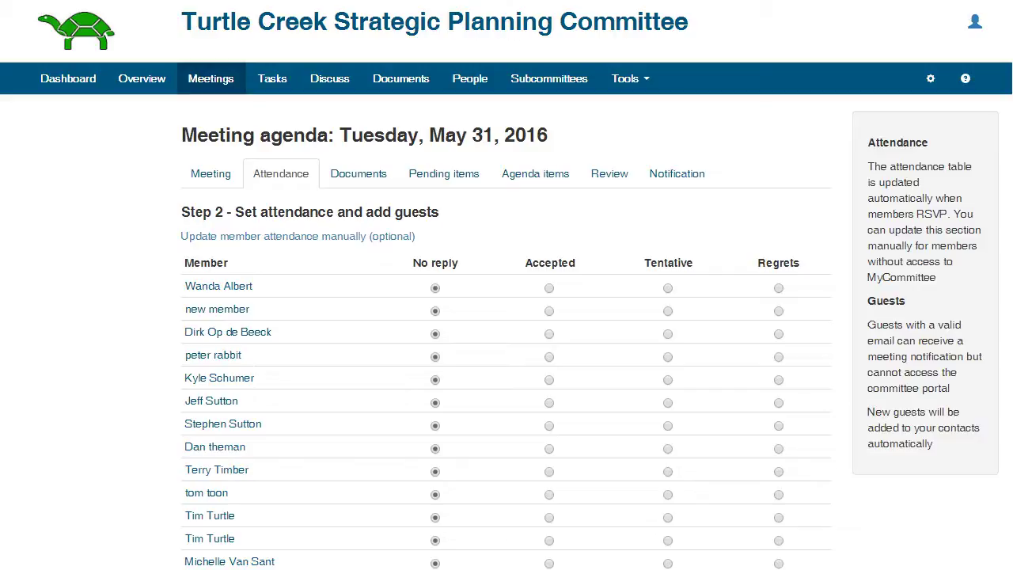
pyautogui.click(549, 310)
pyautogui.click(667, 333)
pyautogui.click(778, 357)
pyautogui.scroll(-3, 34, 488)
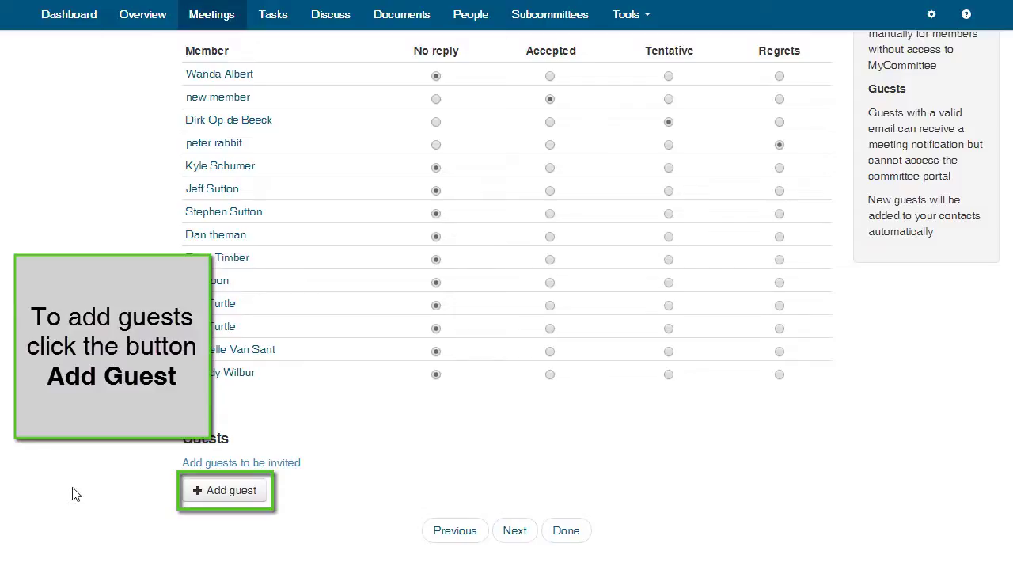
# Add a new guest with first name 'Guest' and the guest's e-mail address.
pyautogui.click(190, 498)
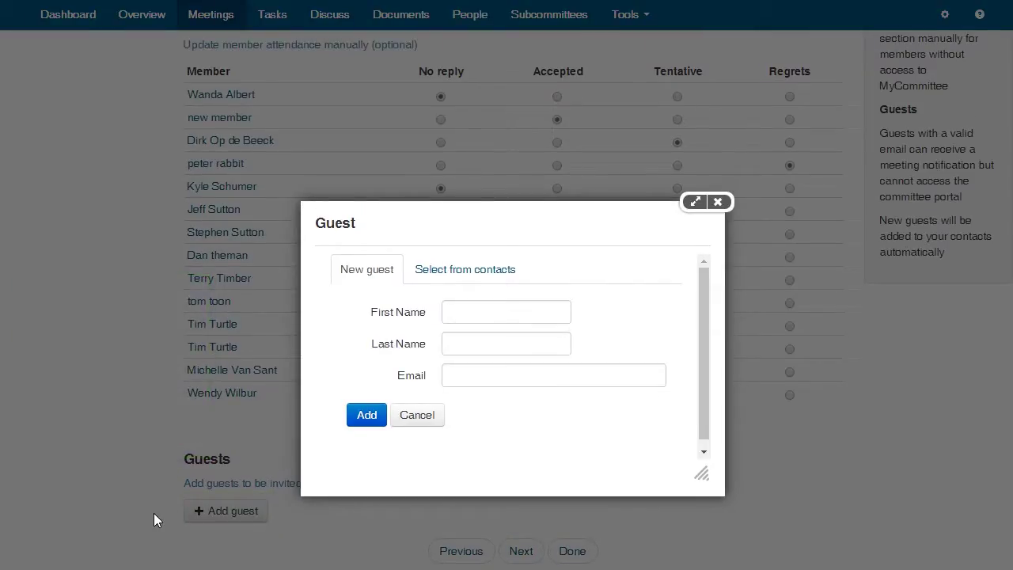
pyautogui.click(467, 270)
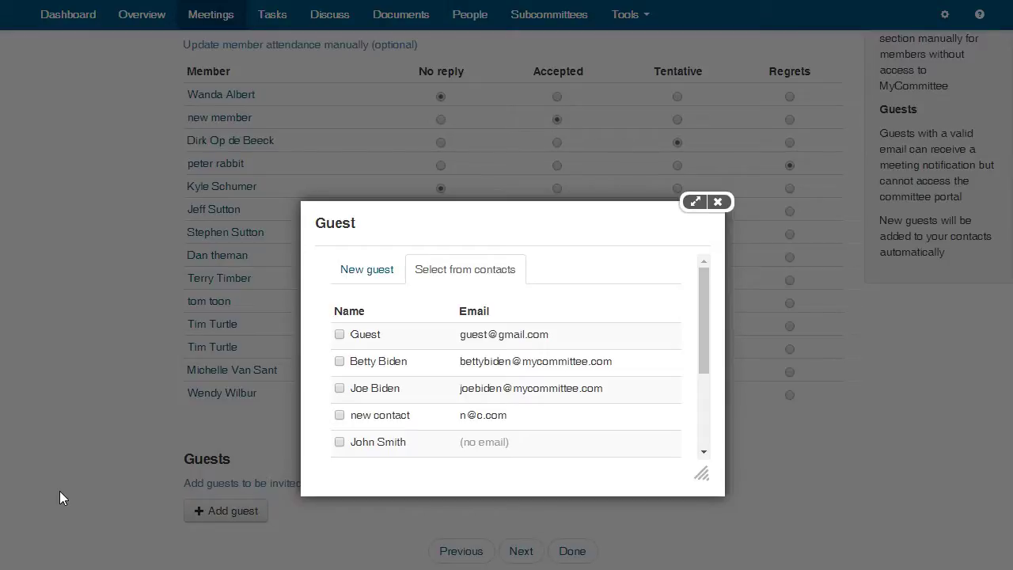
pyautogui.click(366, 269)
pyautogui.click(467, 317)
pyautogui.write('Guest')
pyautogui.click(473, 331)
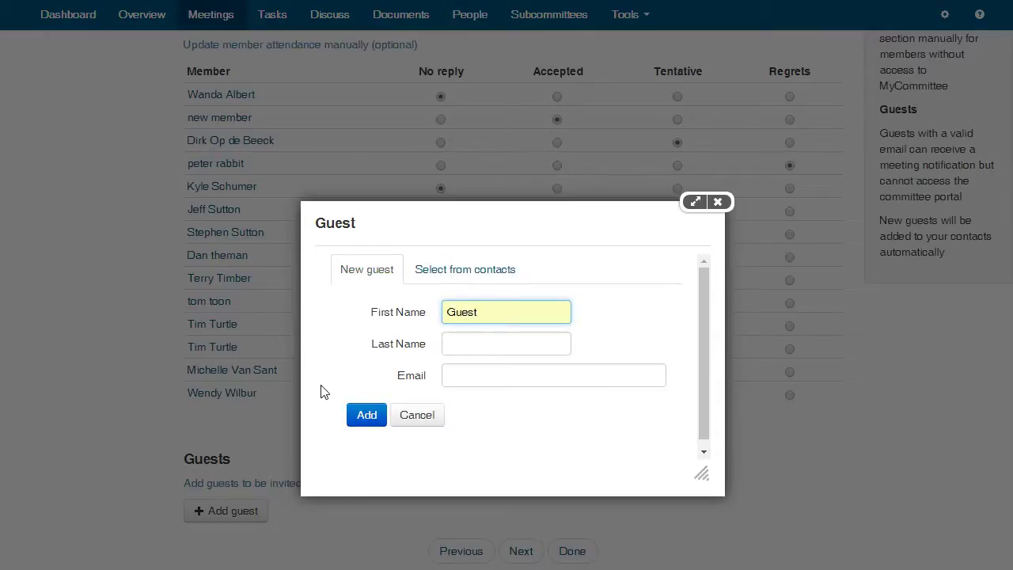
pyautogui.click(446, 376)
pyautogui.write('g')
pyautogui.click(475, 396)
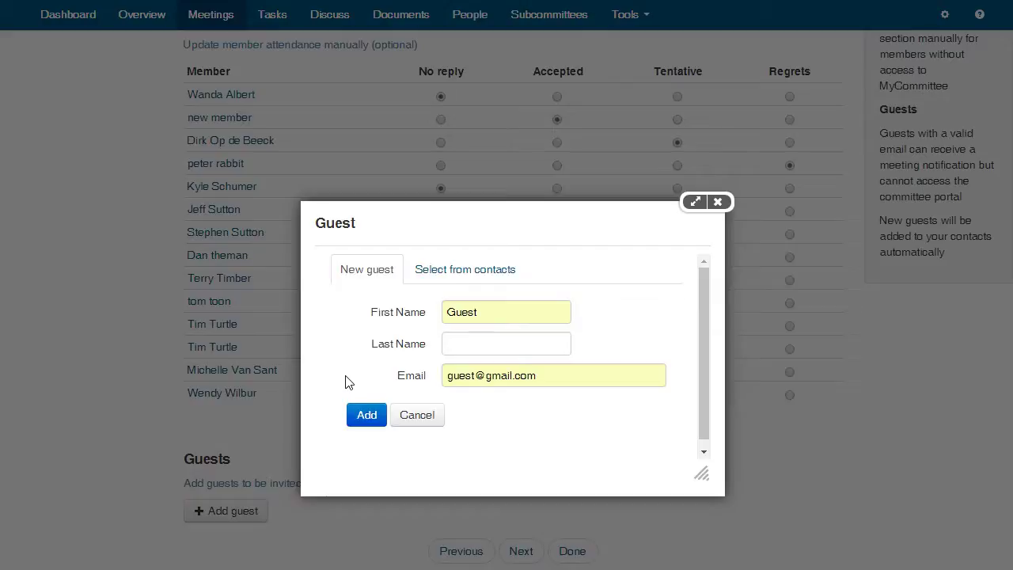
pyautogui.click(365, 414)
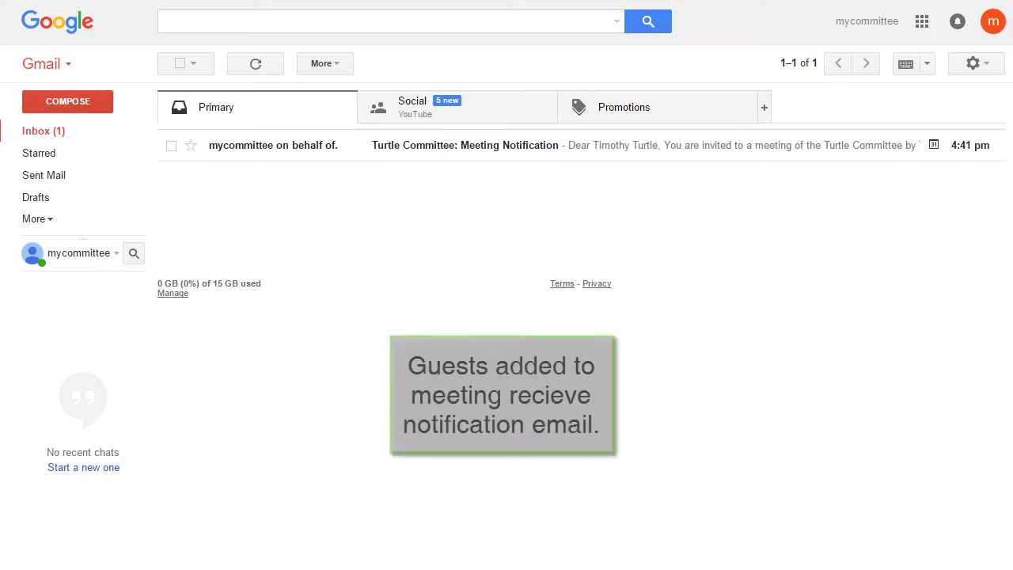
# RSVP from the Meeting Notification email and advance the agenda wizard to Step 3 Documents.
pyautogui.click(290, 154)
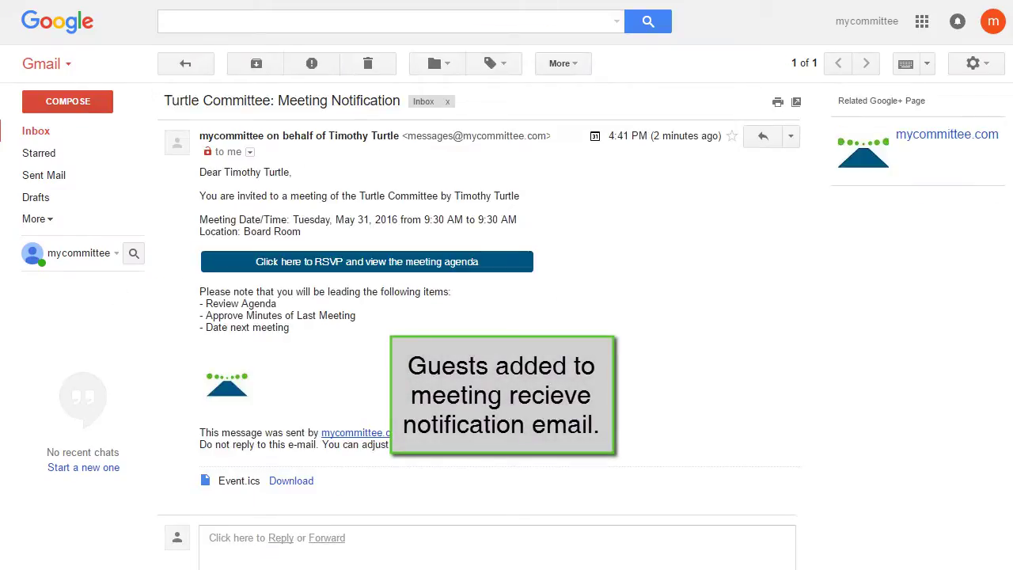
pyautogui.click(286, 267)
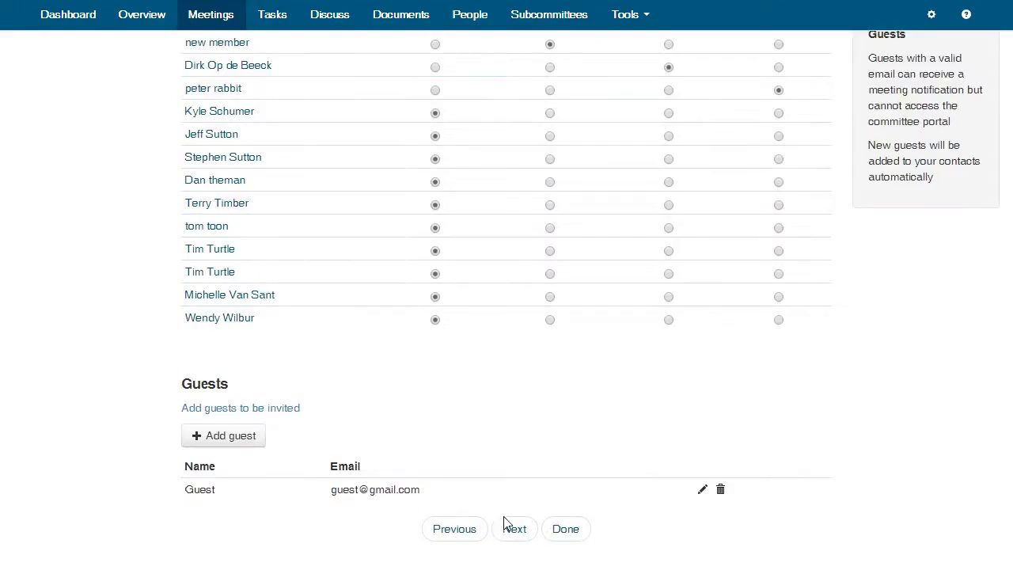
pyautogui.click(510, 525)
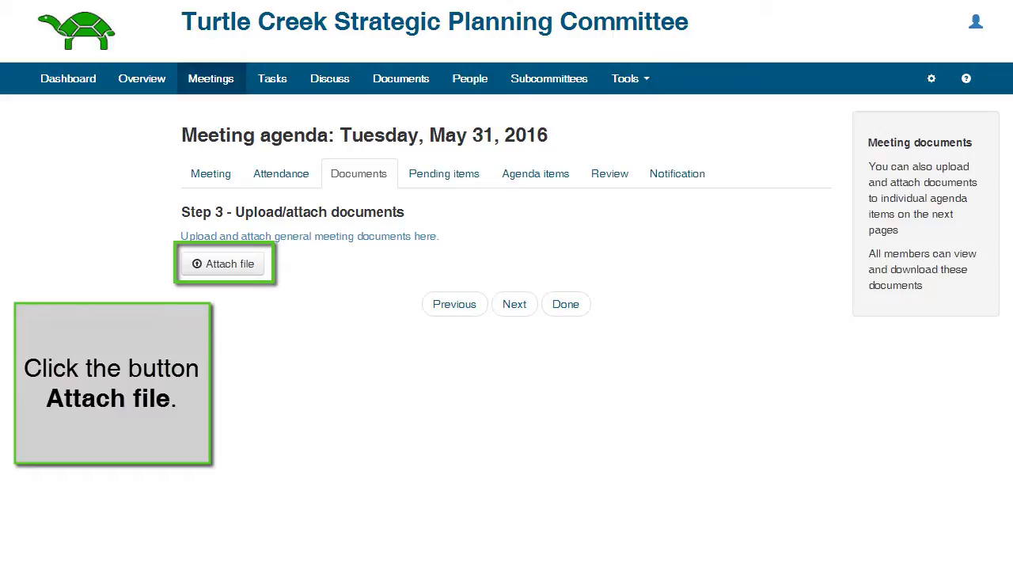
# Upload Document.docx to the meeting, named 'Document'.
pyautogui.click(201, 268)
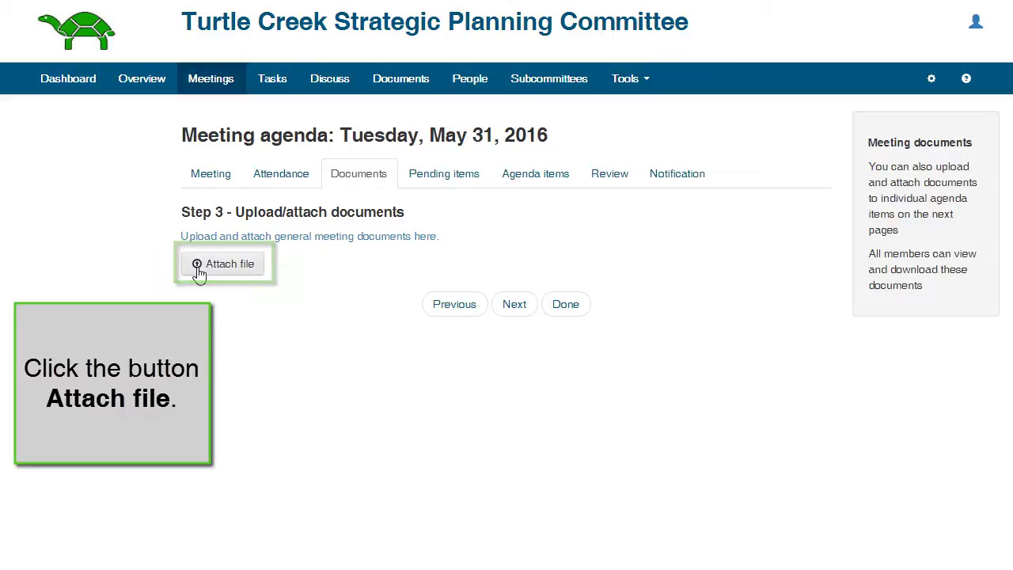
pyautogui.click(414, 216)
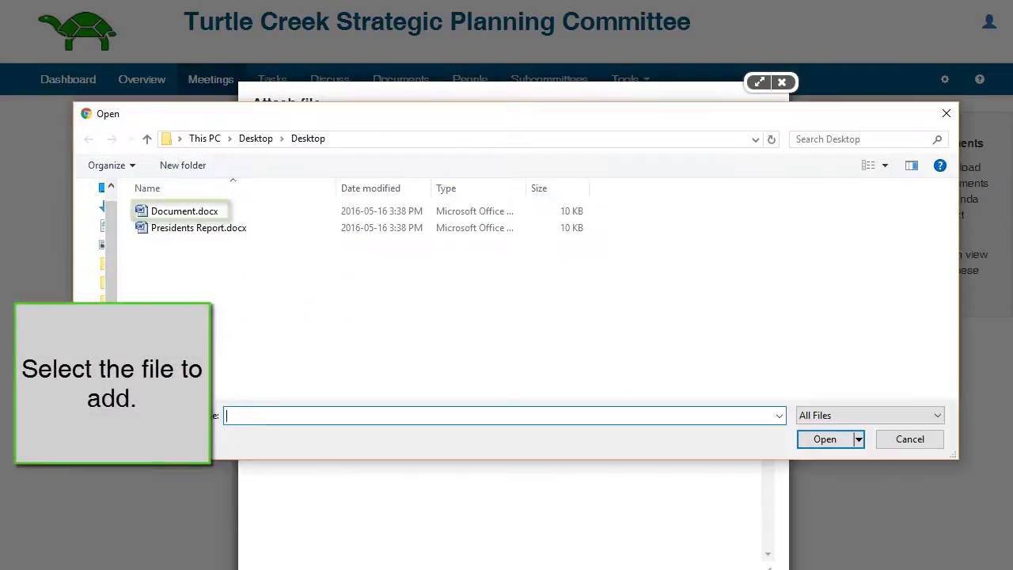
pyautogui.doubleClick(174, 212)
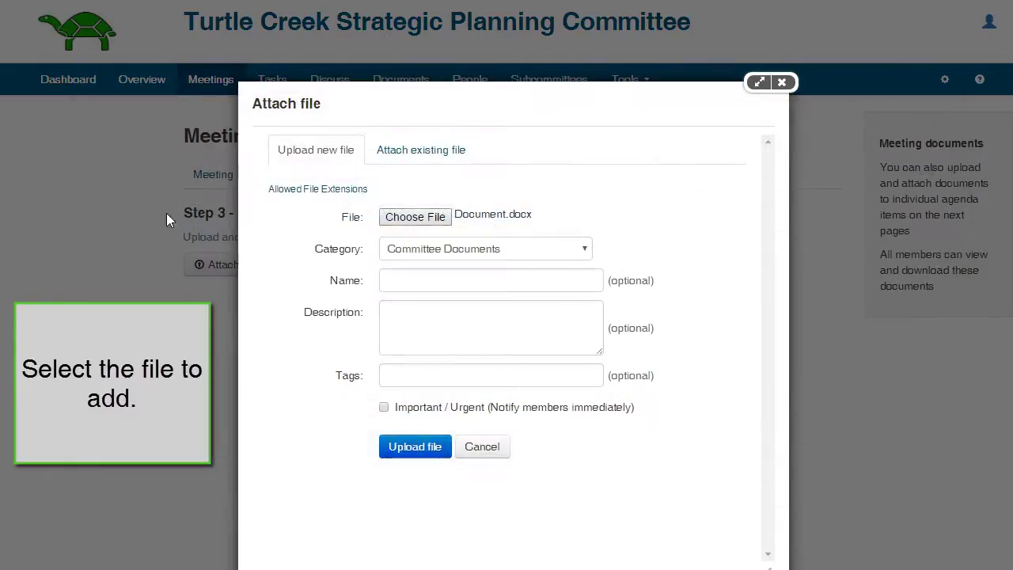
pyautogui.click(401, 285)
pyautogui.write('Do')
pyautogui.click(464, 301)
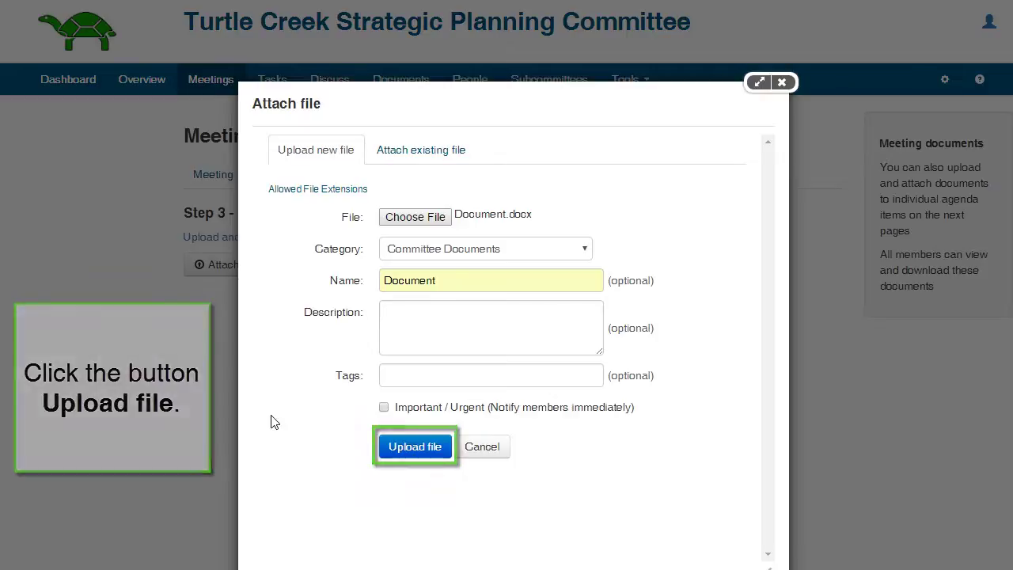
pyautogui.press('Return')
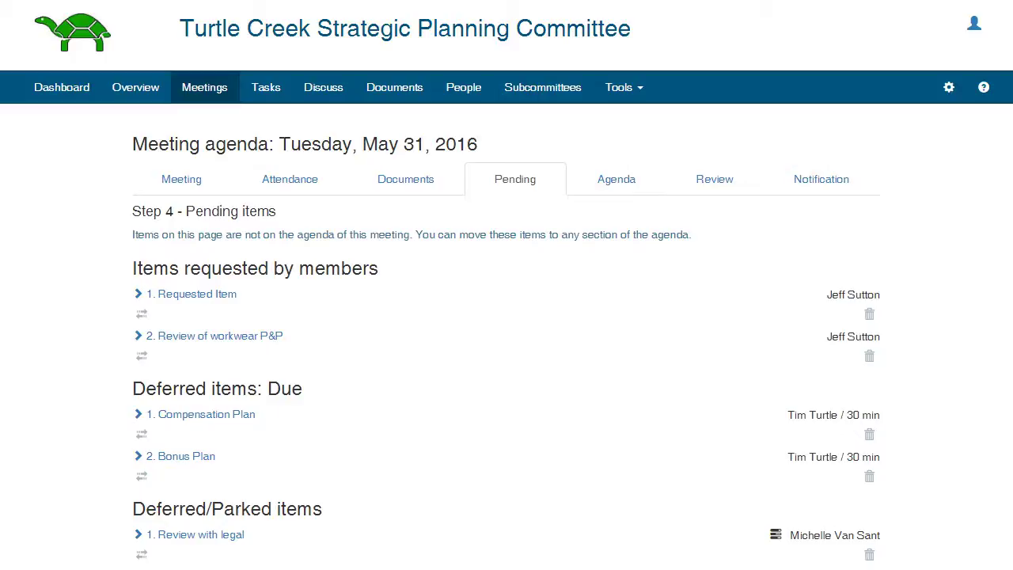
# Move Review of workwear P&P to the end of the New business section.
pyautogui.click(139, 362)
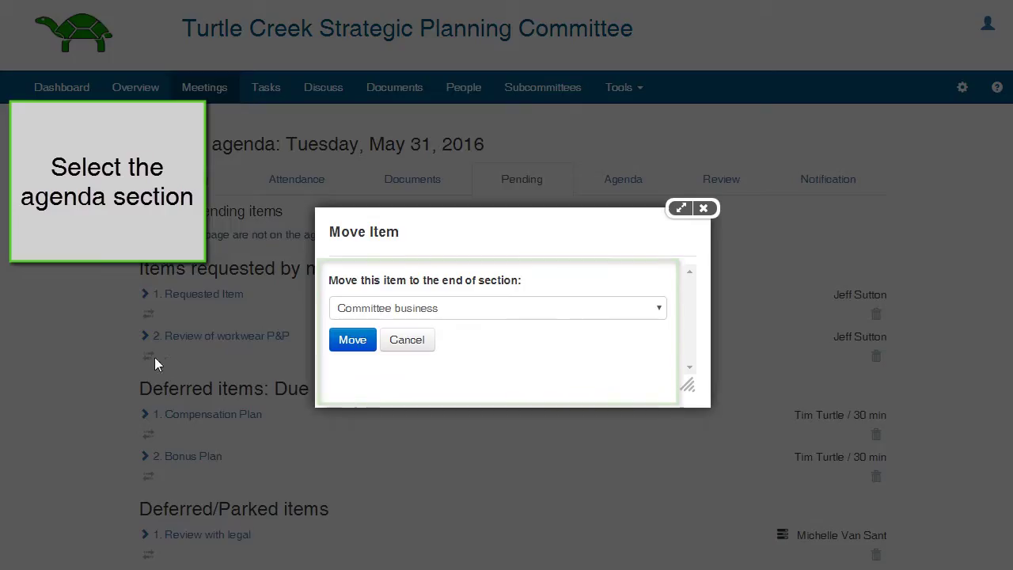
pyautogui.click(440, 309)
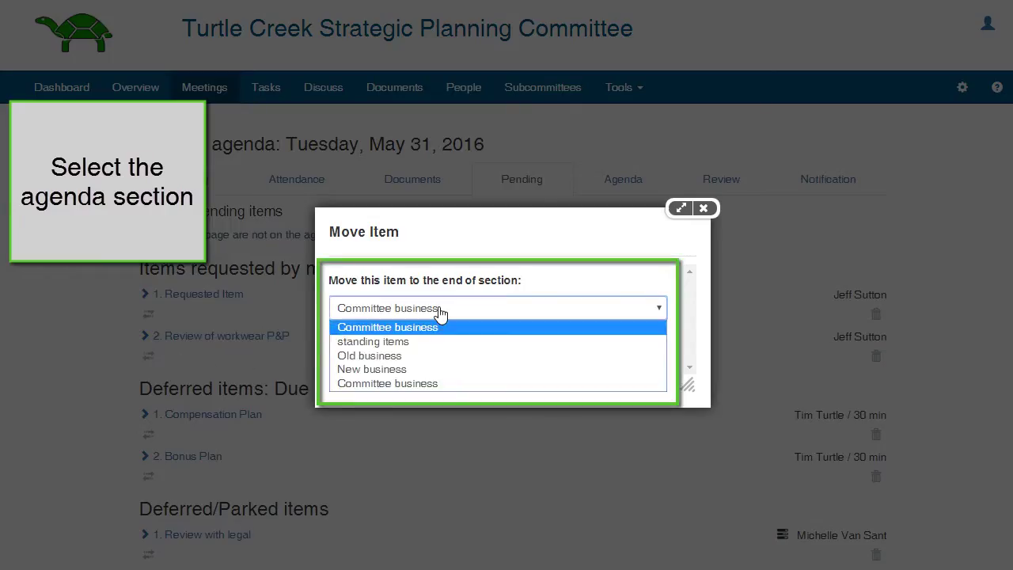
pyautogui.click(435, 369)
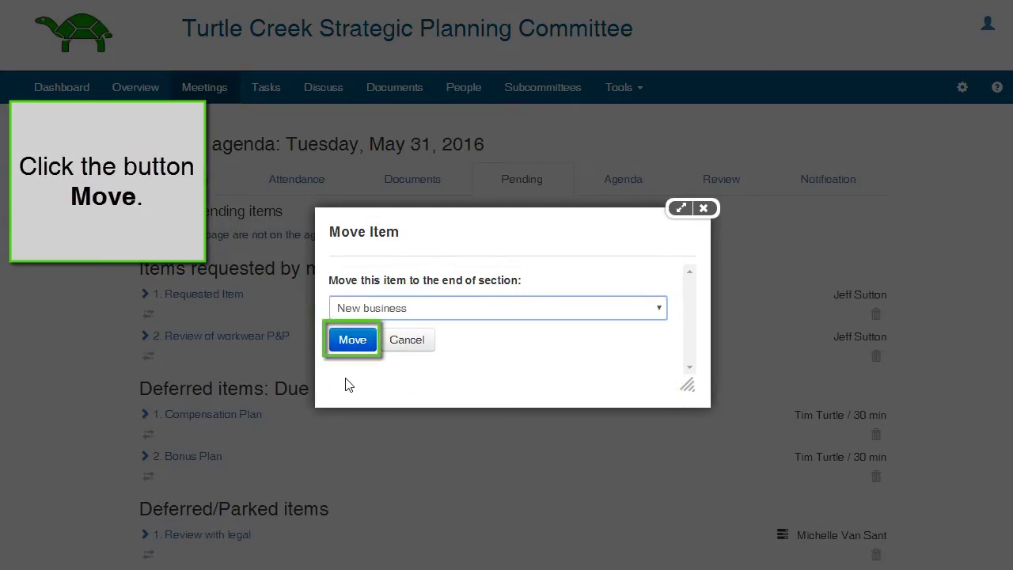
pyautogui.click(352, 339)
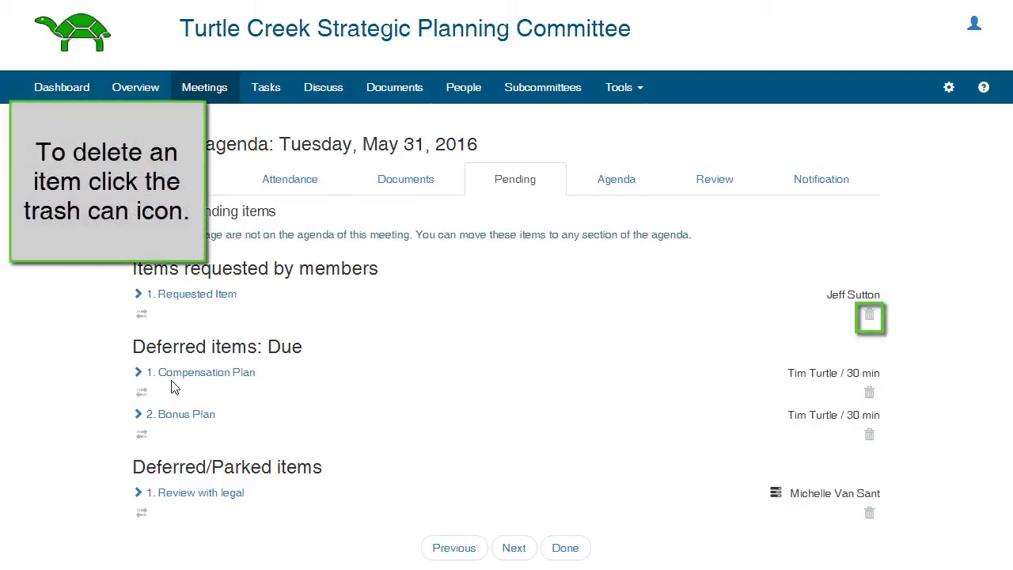
# Delete Requested Item to the recycle bin and continue to Step 5.
pyautogui.click(871, 317)
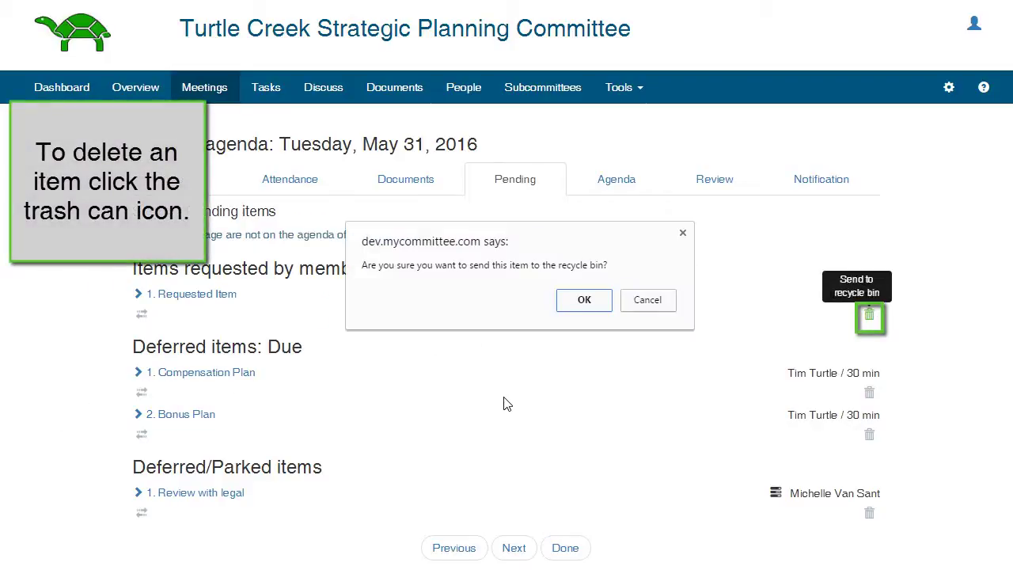
pyautogui.click(583, 305)
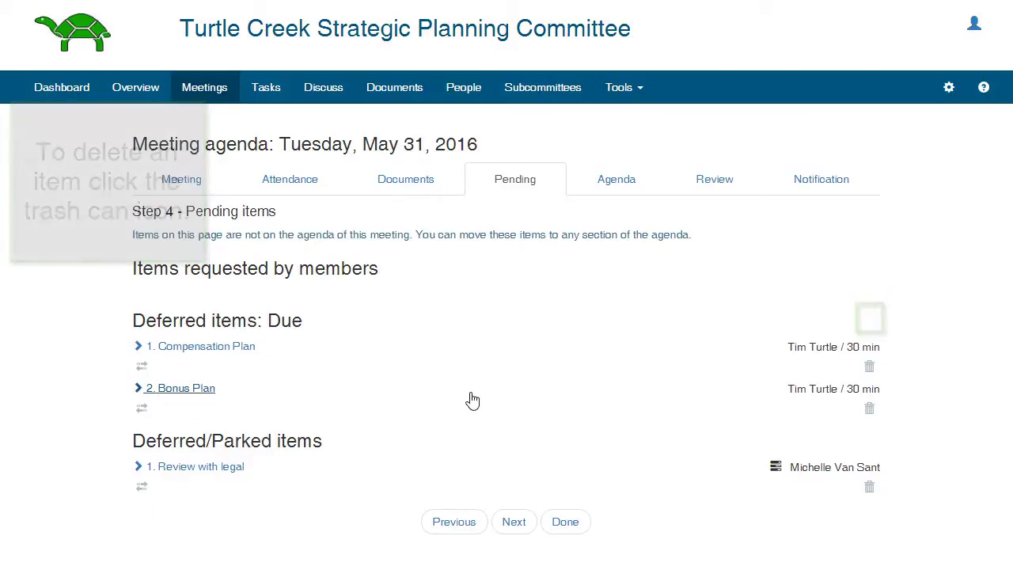
pyautogui.click(524, 518)
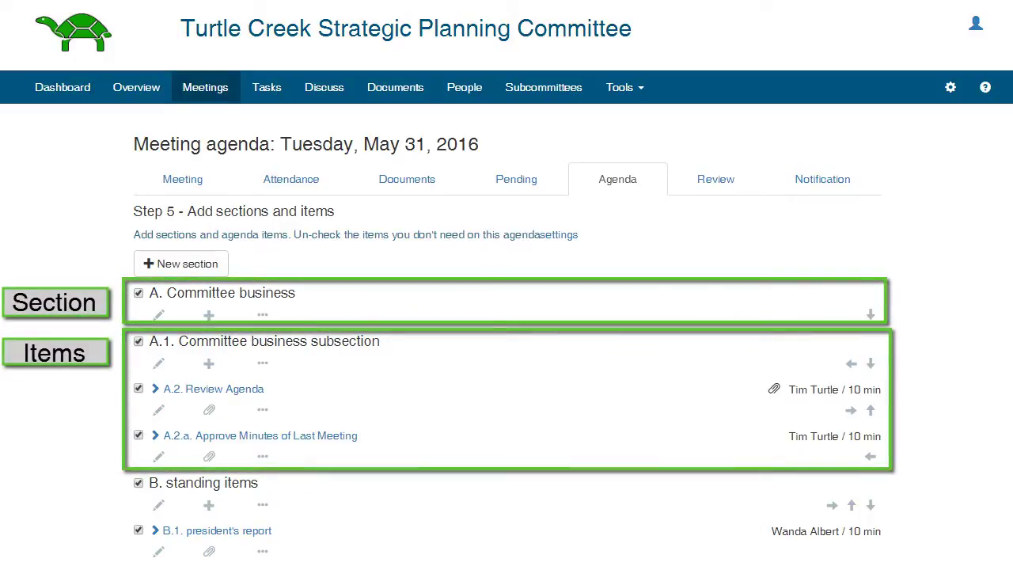
# Uncheck A.2.a Approve Minutes of Last Meeting to leave it off the agenda.
pyautogui.click(198, 388)
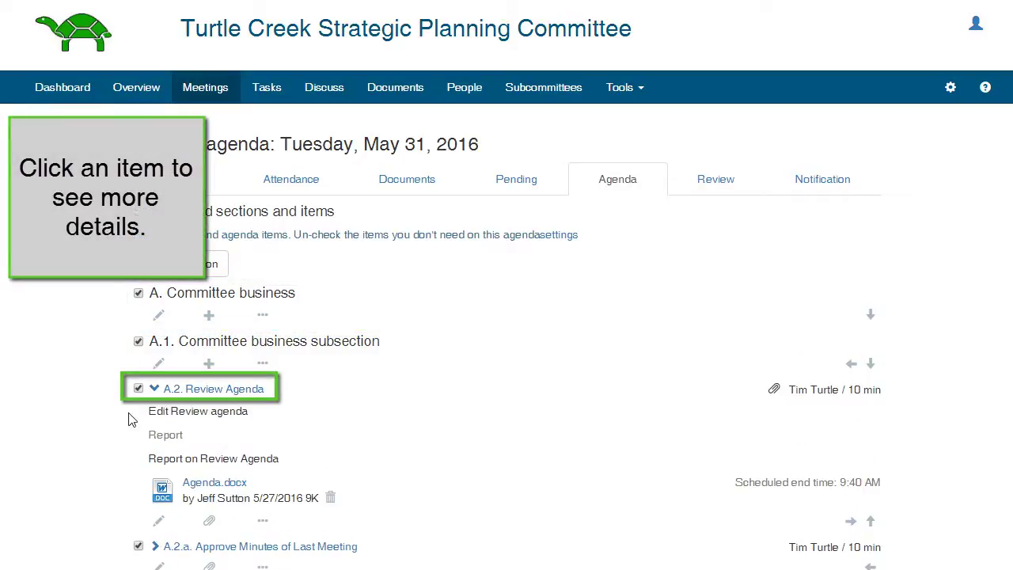
pyautogui.click(191, 392)
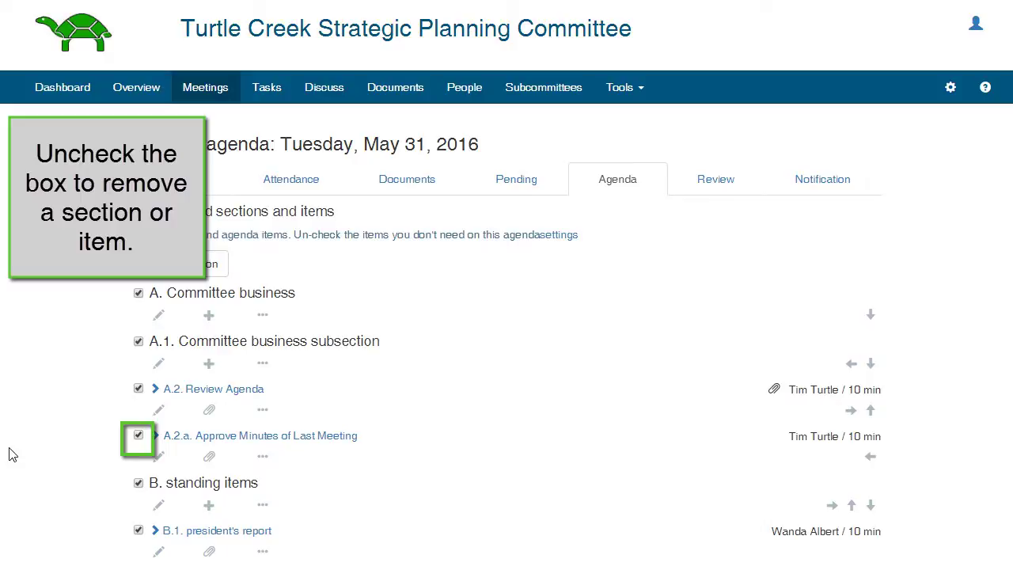
pyautogui.click(138, 436)
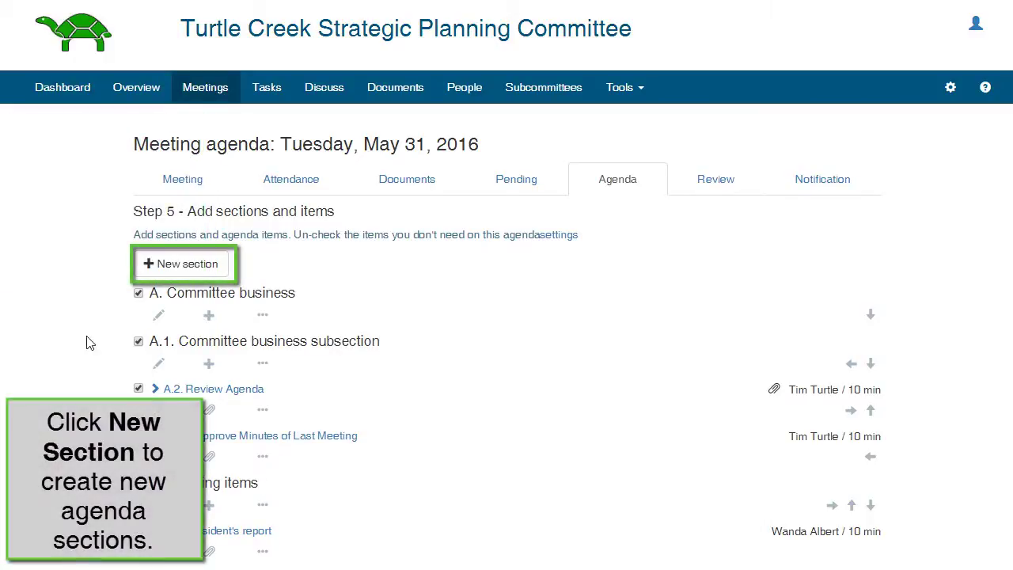
# Add a 30-minute agenda section named 'New Section'.
pyautogui.click(156, 269)
pyautogui.write('New Section')
pyautogui.press('Tab')
pyautogui.write('30')
pyautogui.press('Return')
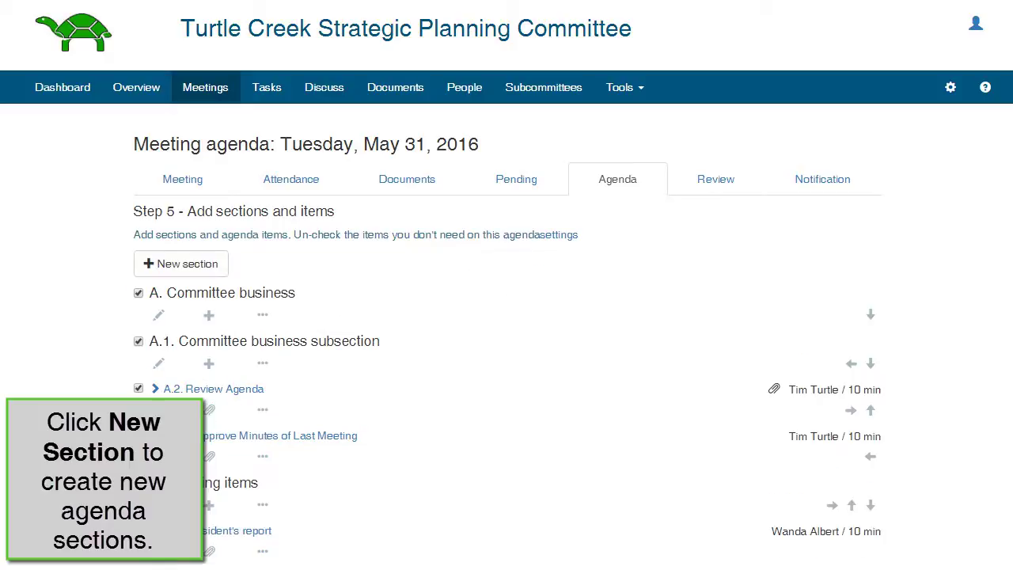
pyautogui.scroll(-4, 34, 494)
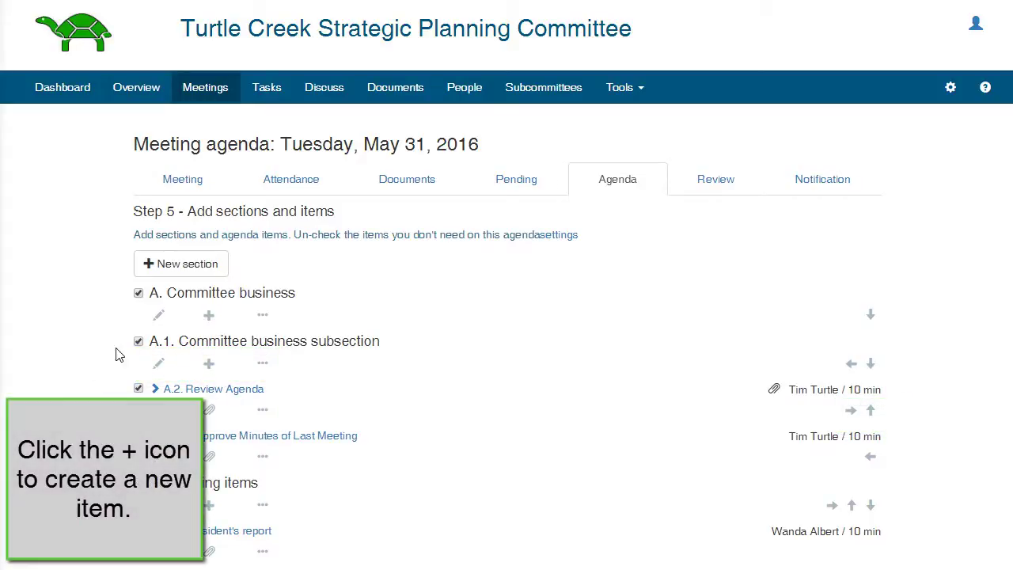
# Add Discussion item 'New Item', described 'New item', under Committee business.
pyautogui.click(210, 316)
pyautogui.click(361, 115)
pyautogui.write('New Item')
pyautogui.click(348, 136)
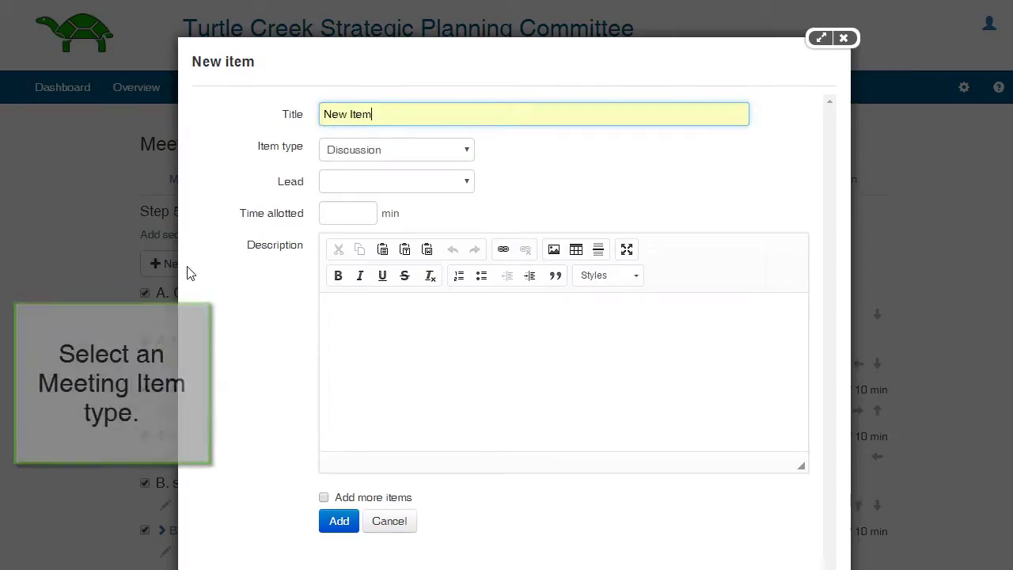
pyautogui.click(467, 150)
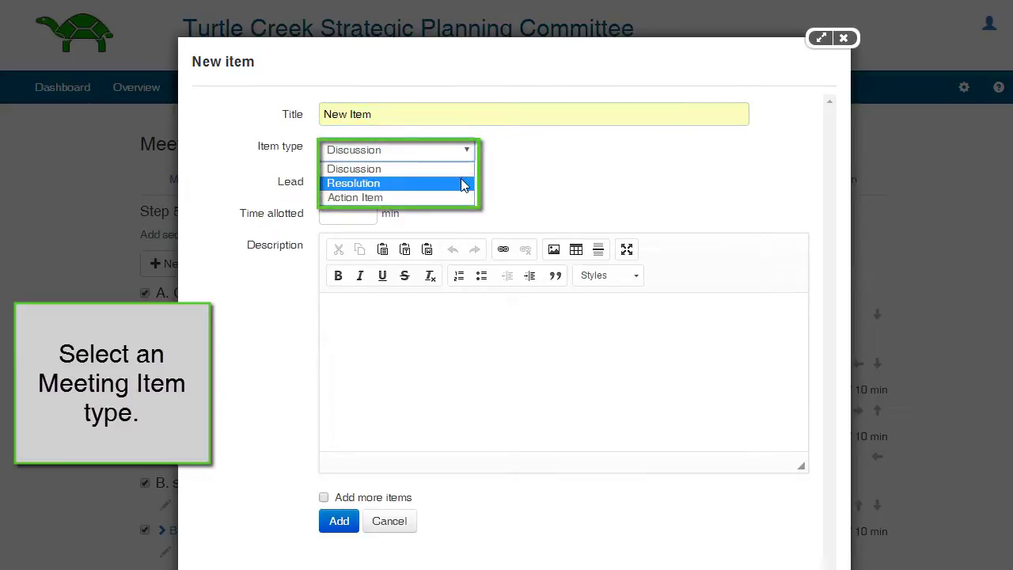
pyautogui.click(515, 197)
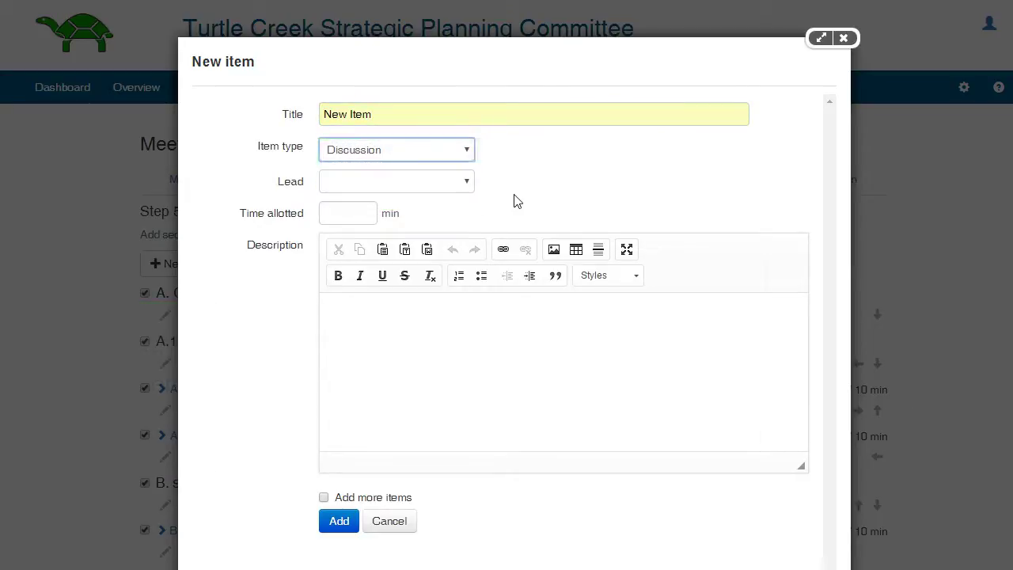
pyautogui.click(376, 356)
pyautogui.write('New item')
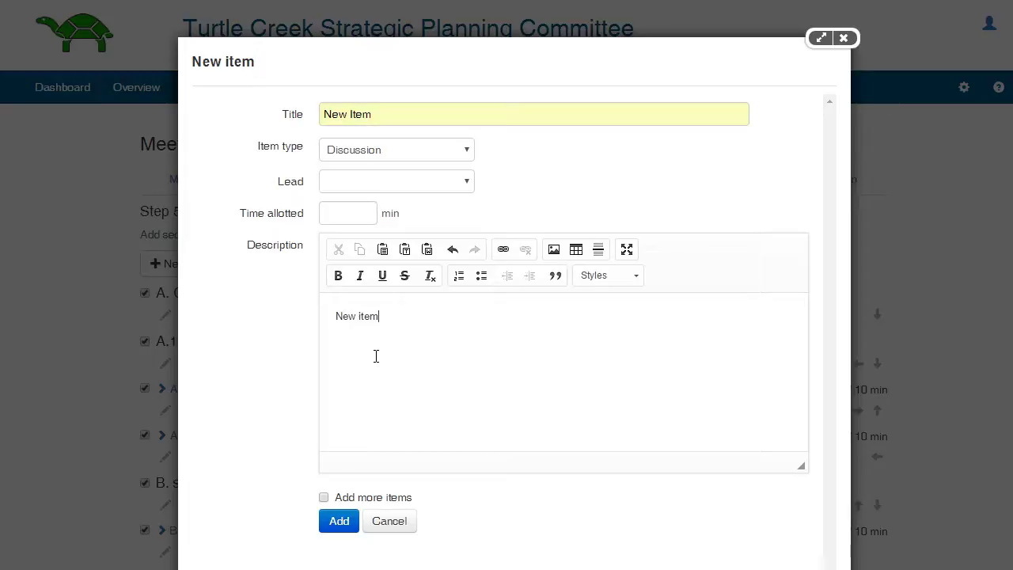
pyautogui.click(336, 524)
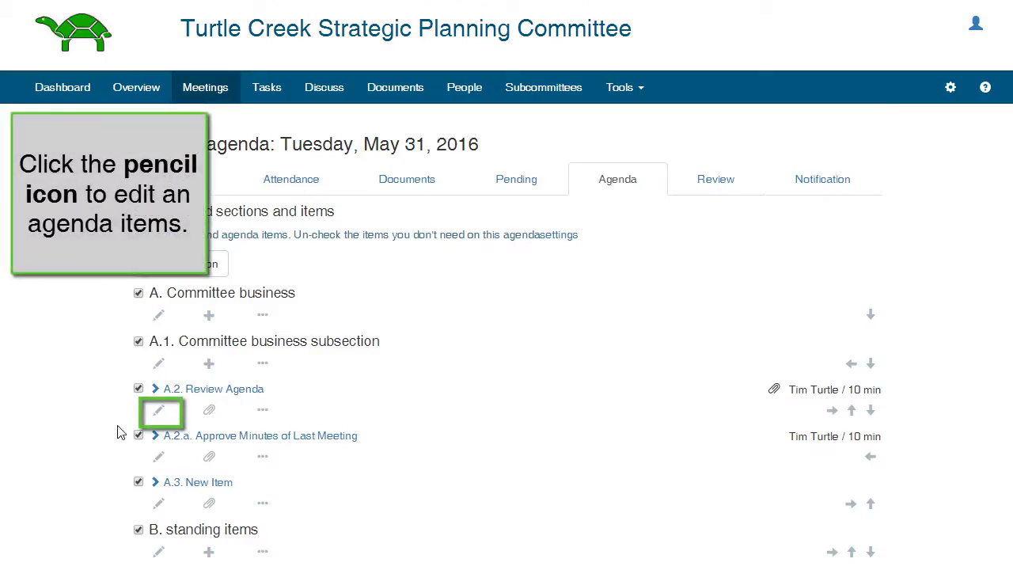
pyautogui.click(158, 410)
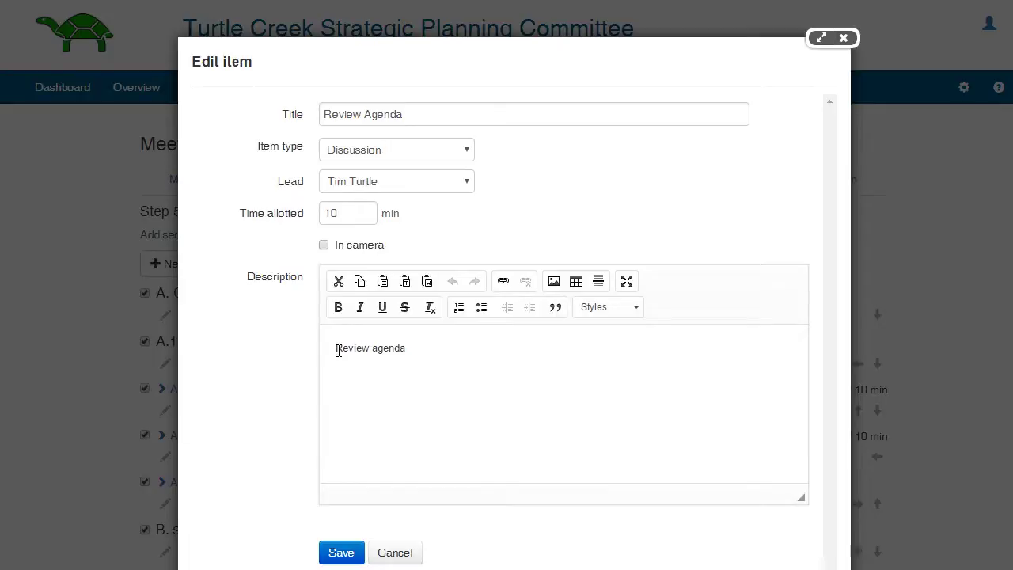
pyautogui.click(338, 549)
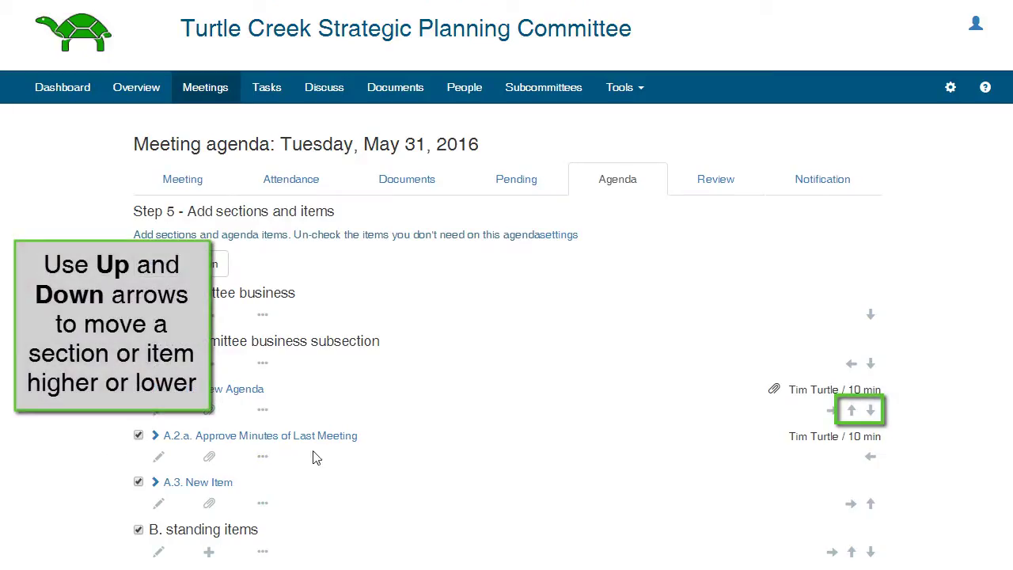
pyautogui.click(851, 410)
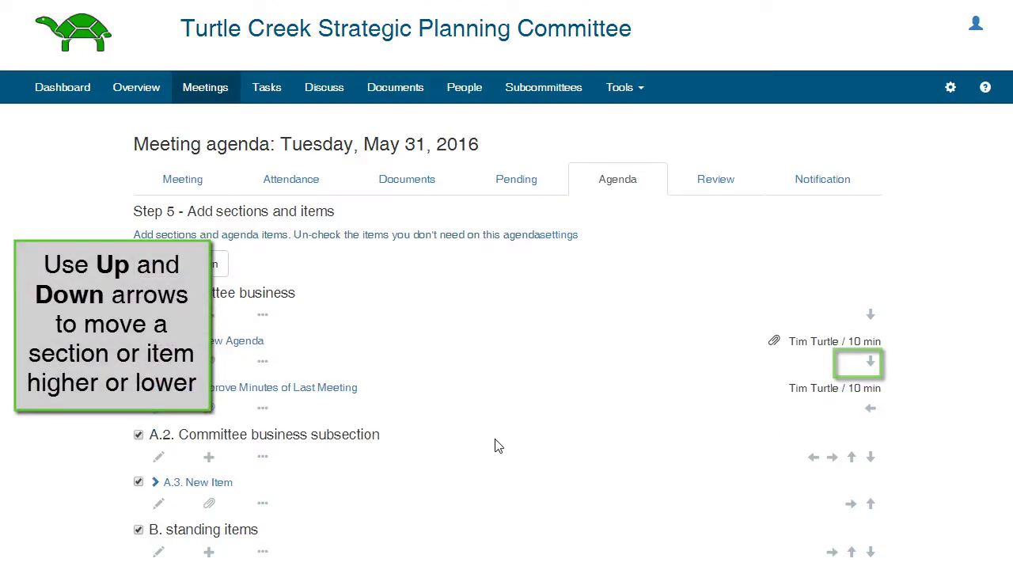
pyautogui.click(871, 365)
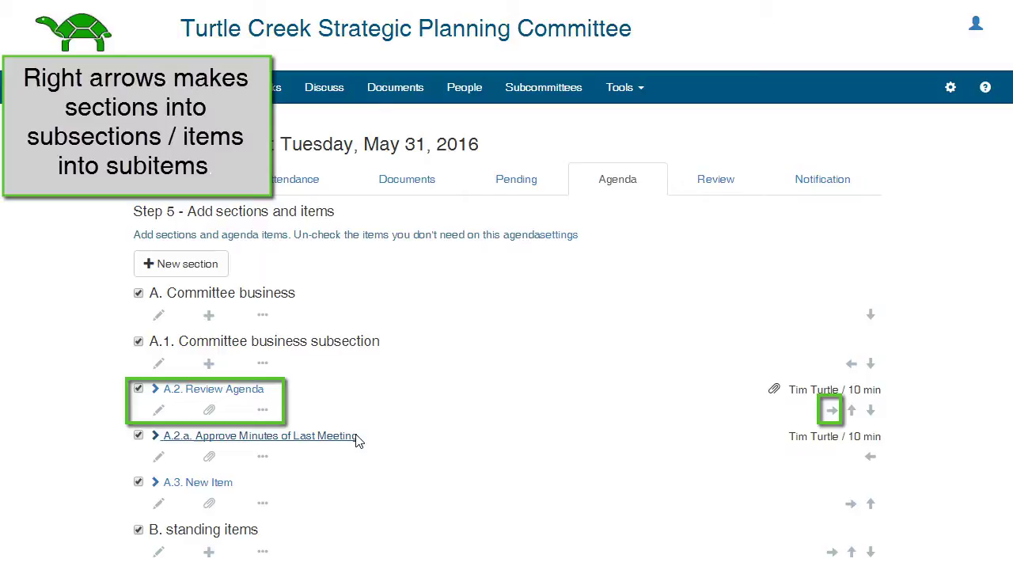
pyautogui.click(832, 411)
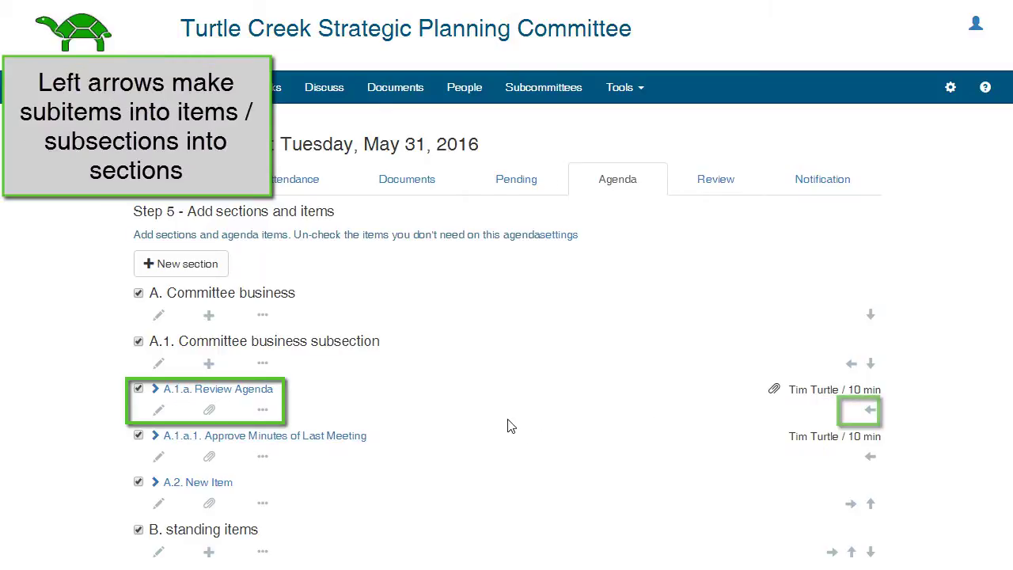
pyautogui.click(869, 411)
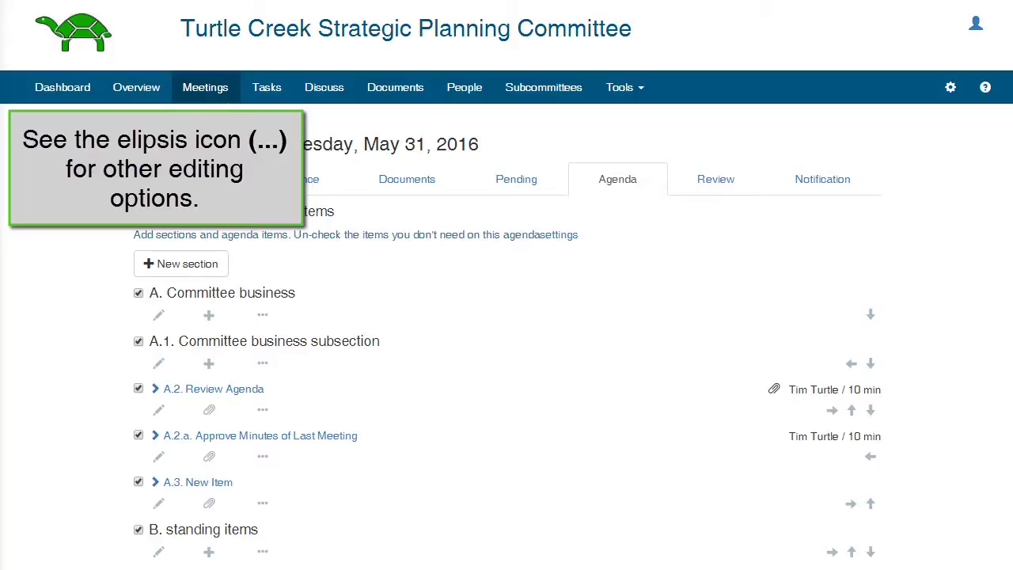
pyautogui.click(262, 362)
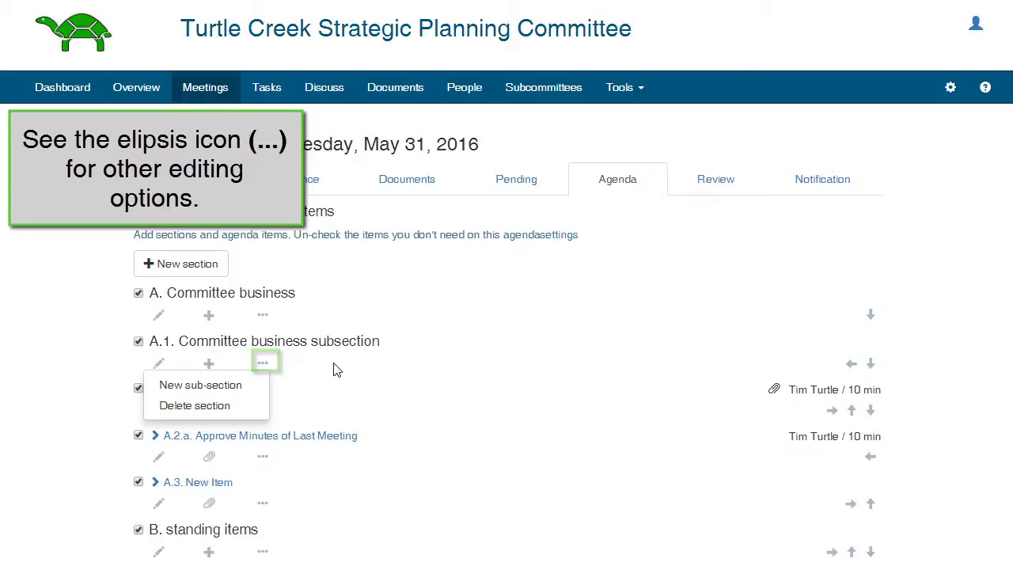
pyautogui.click(336, 369)
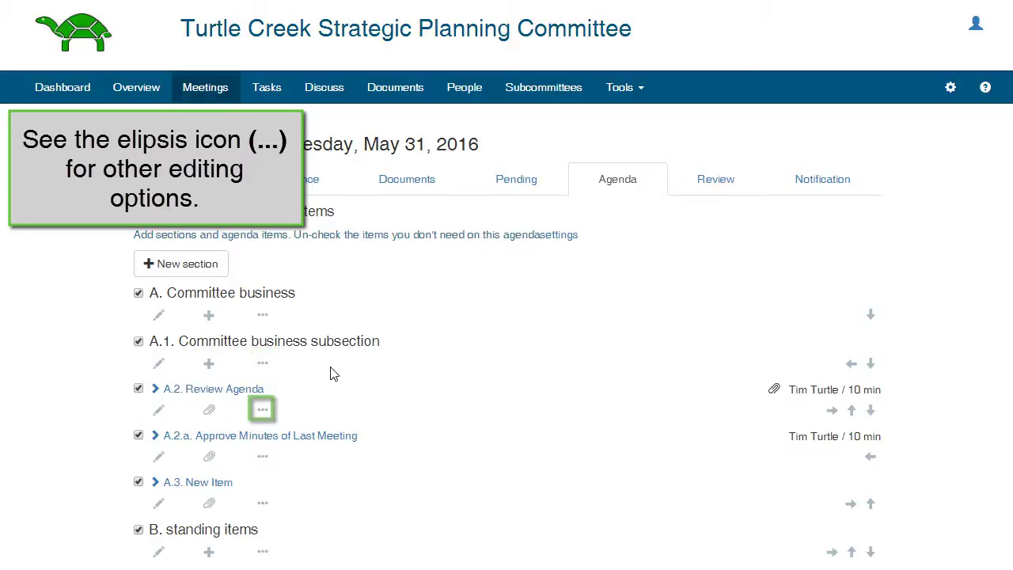
pyautogui.click(262, 410)
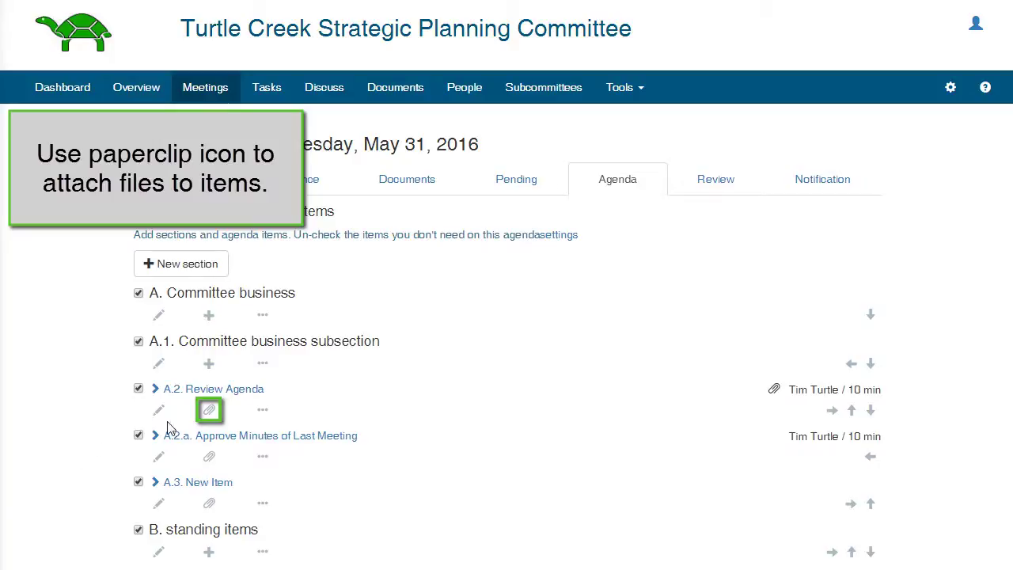
pyautogui.click(209, 410)
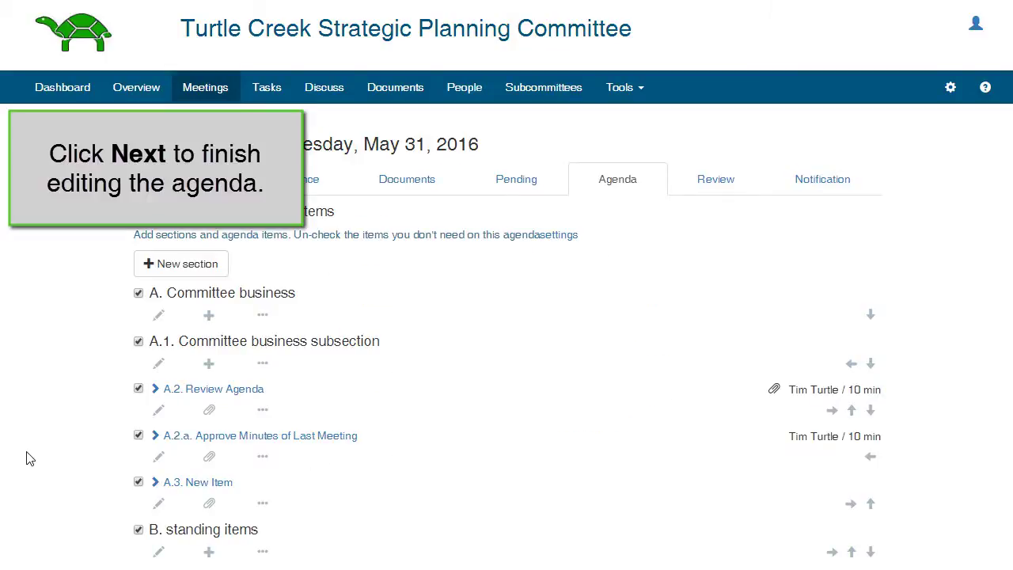
# Move to agenda review and post the comment 'Comment' on C.2 Executive compensation plan.
pyautogui.scroll(-6, 26, 459)
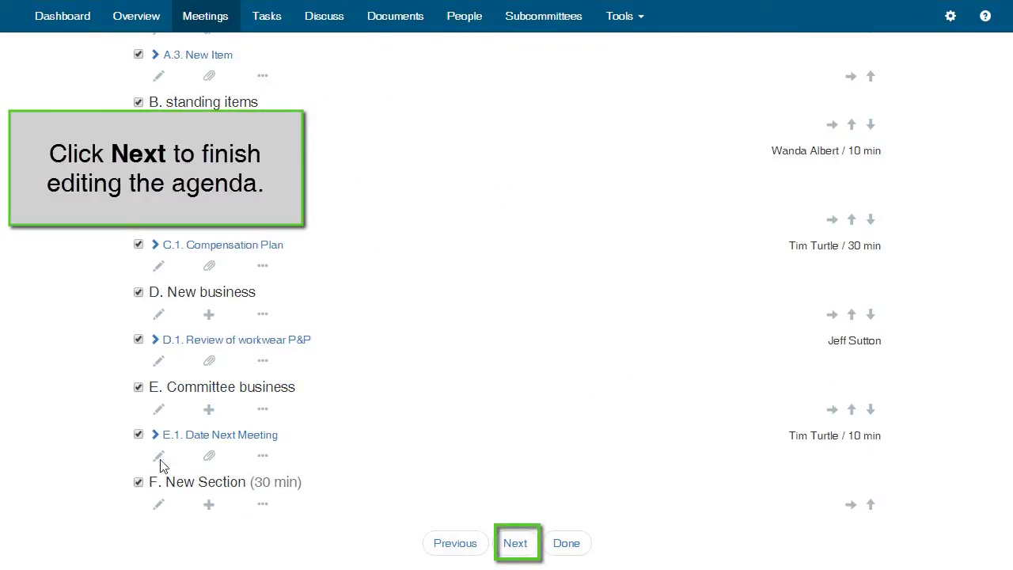
pyautogui.click(515, 545)
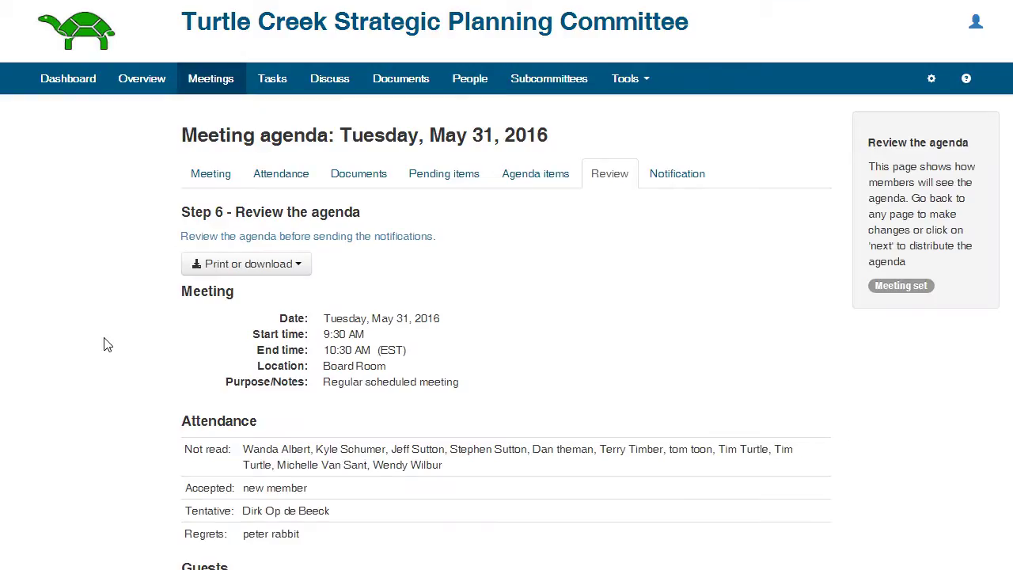
pyautogui.scroll(-7, 99, 281)
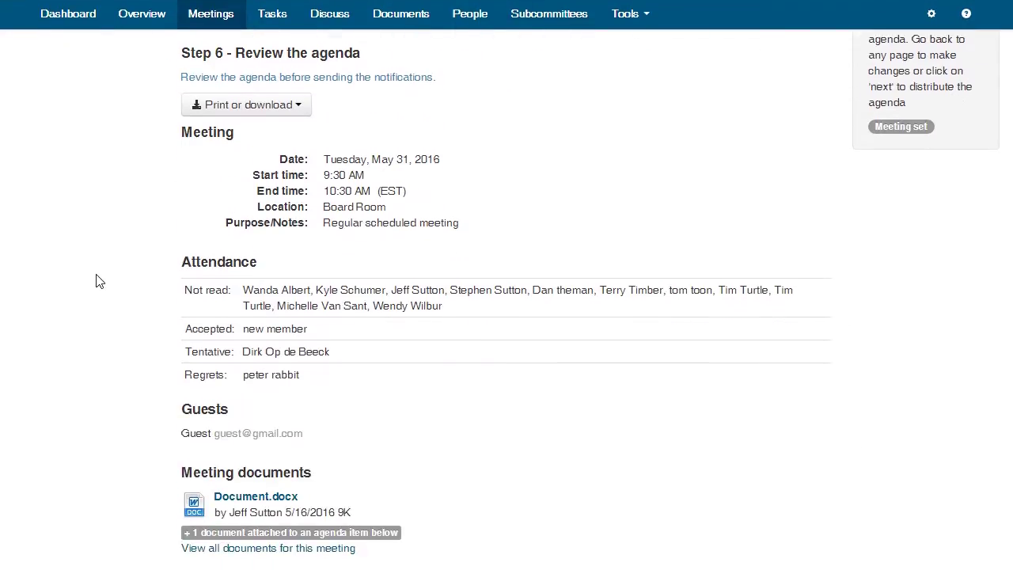
pyautogui.scroll(-3, 99, 281)
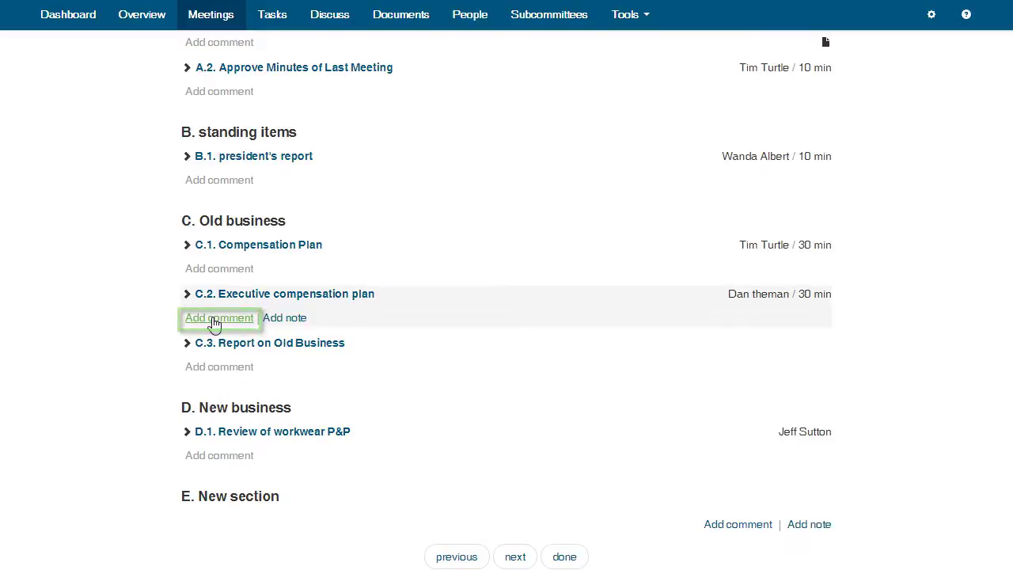
pyautogui.click(213, 319)
pyautogui.write('Comment')
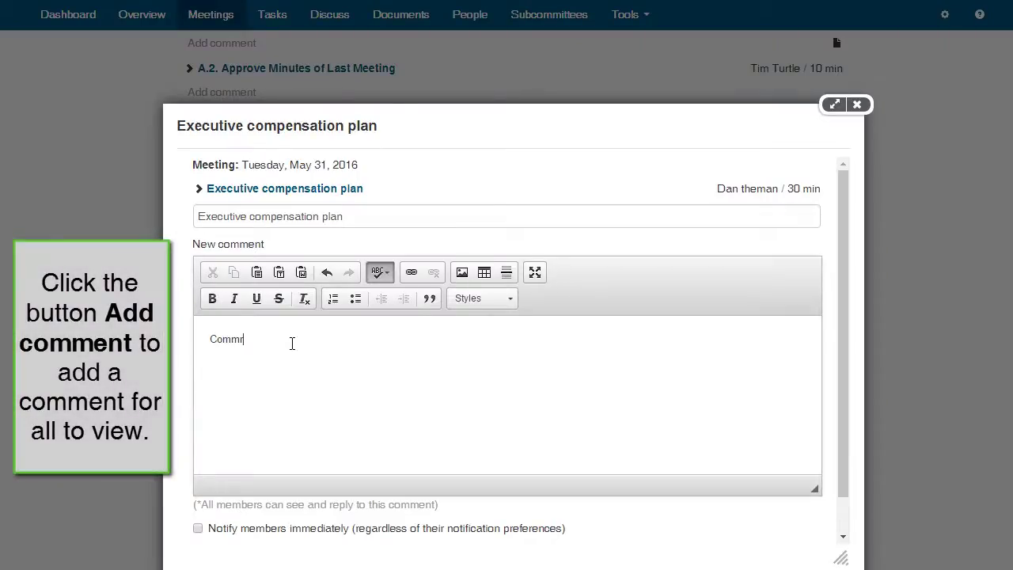
pyautogui.scroll(-2, 658, 543)
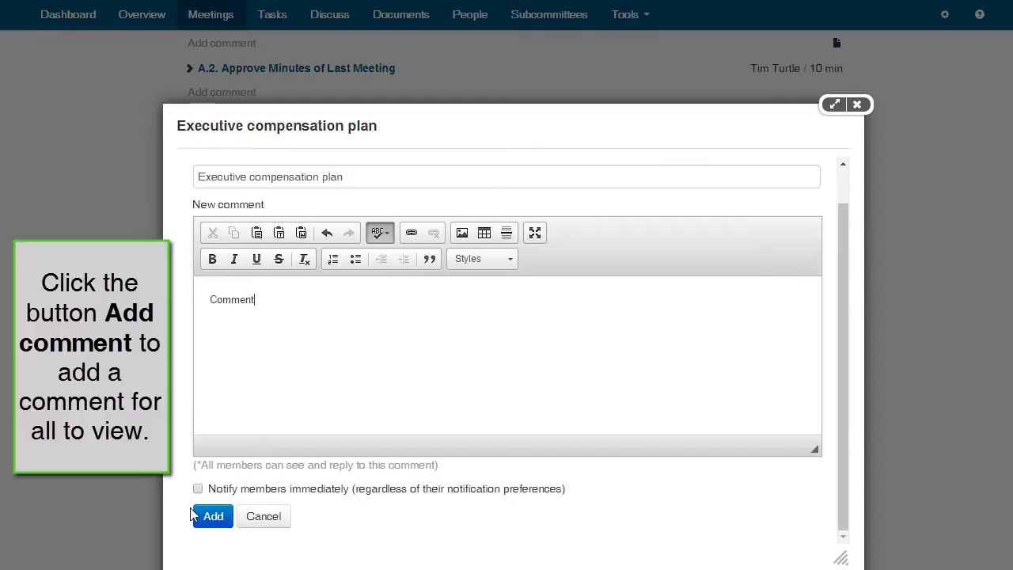
pyautogui.click(207, 515)
# Add the private note 'Note' to the same item, then advance to distribution.
pyautogui.click(302, 314)
pyautogui.write('Note')
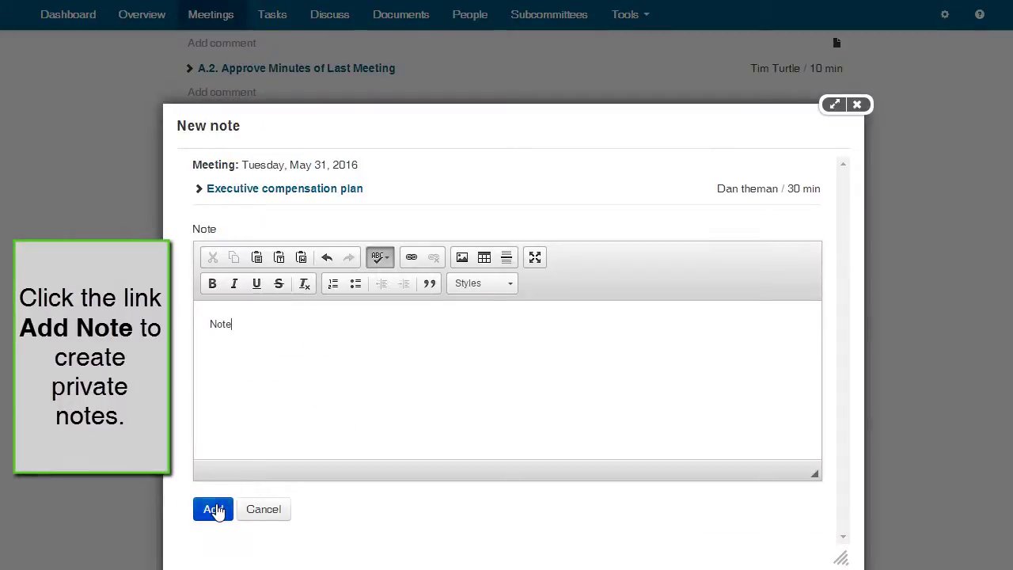
pyautogui.click(208, 511)
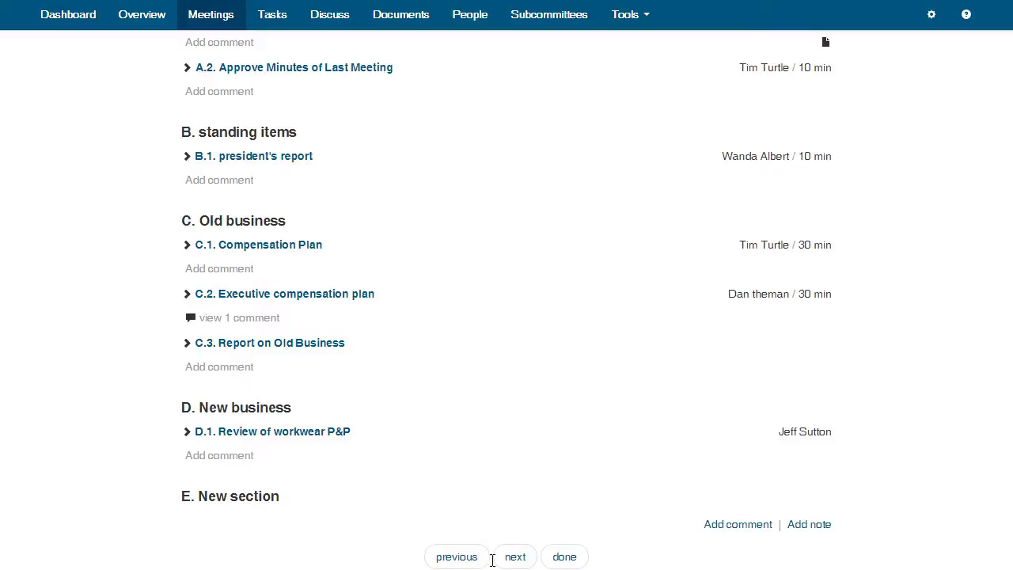
pyautogui.click(498, 557)
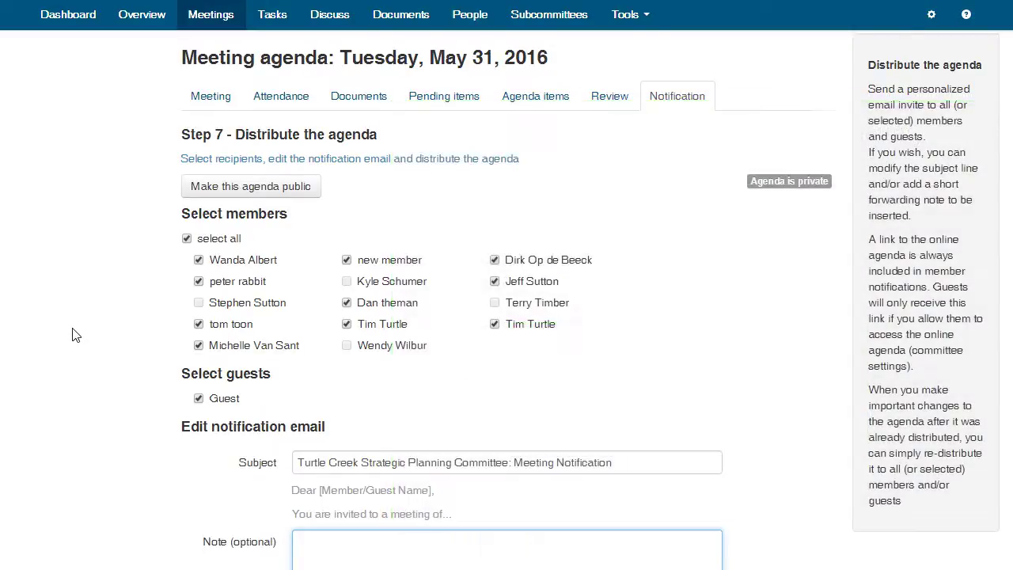
# Keep the selected members and guests as recipients and distribute the agenda notification email.
pyautogui.scroll(-2, 72, 335)
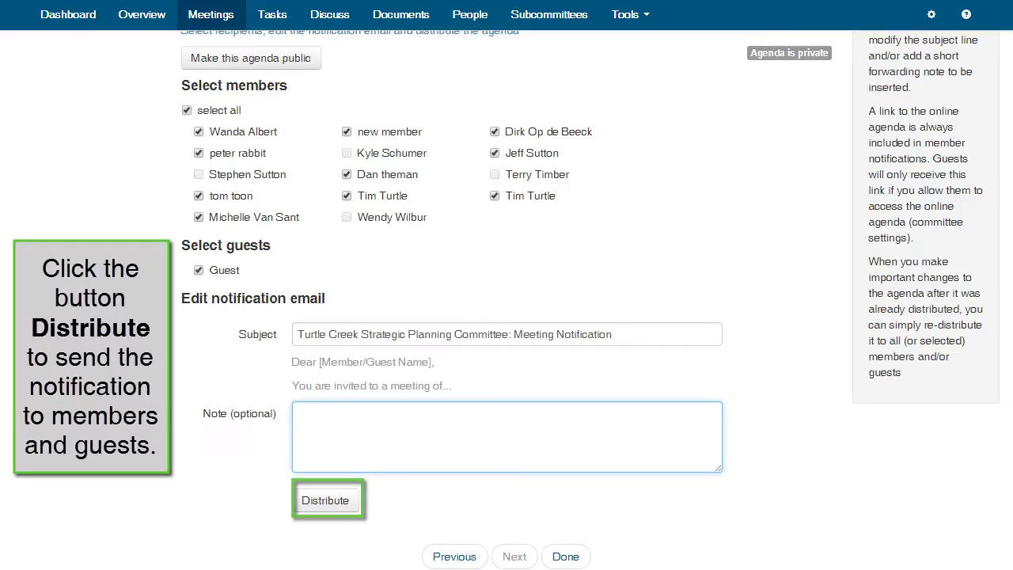
pyautogui.click(324, 500)
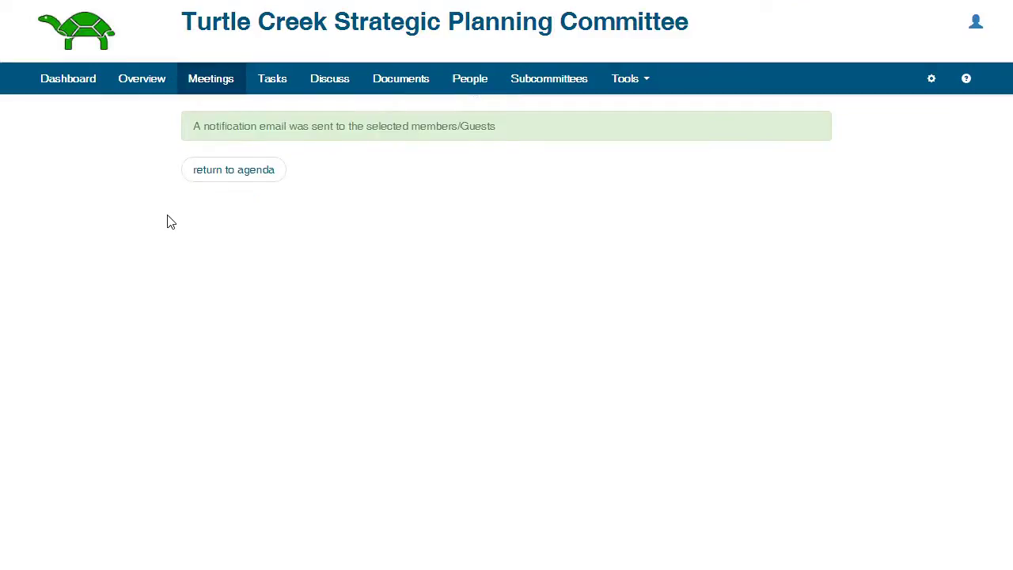
# Reopen the May 31 meeting and submit 'Yes, I will attend this meeting' as the RSVP.
pyautogui.click(216, 172)
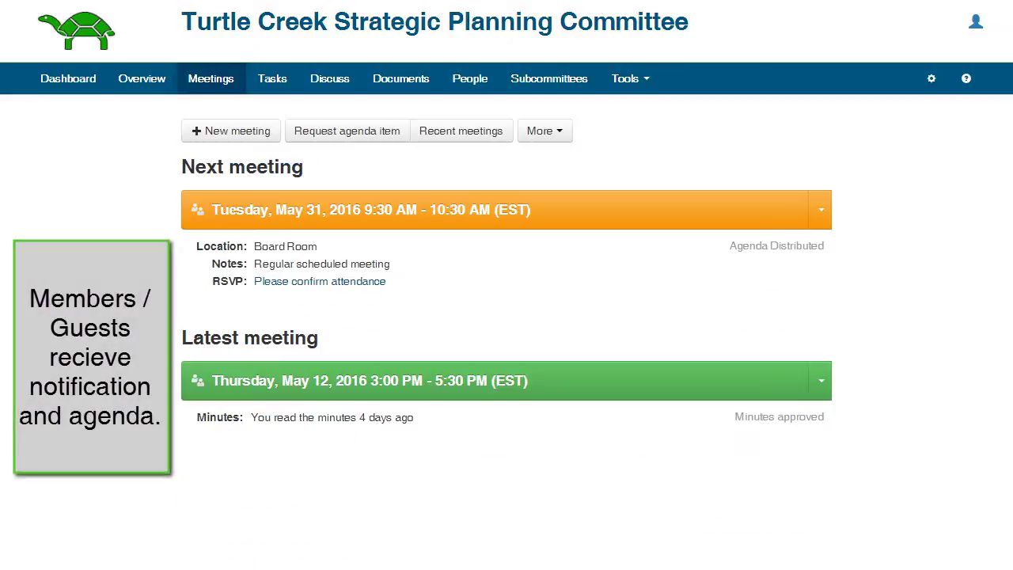
pyautogui.click(214, 220)
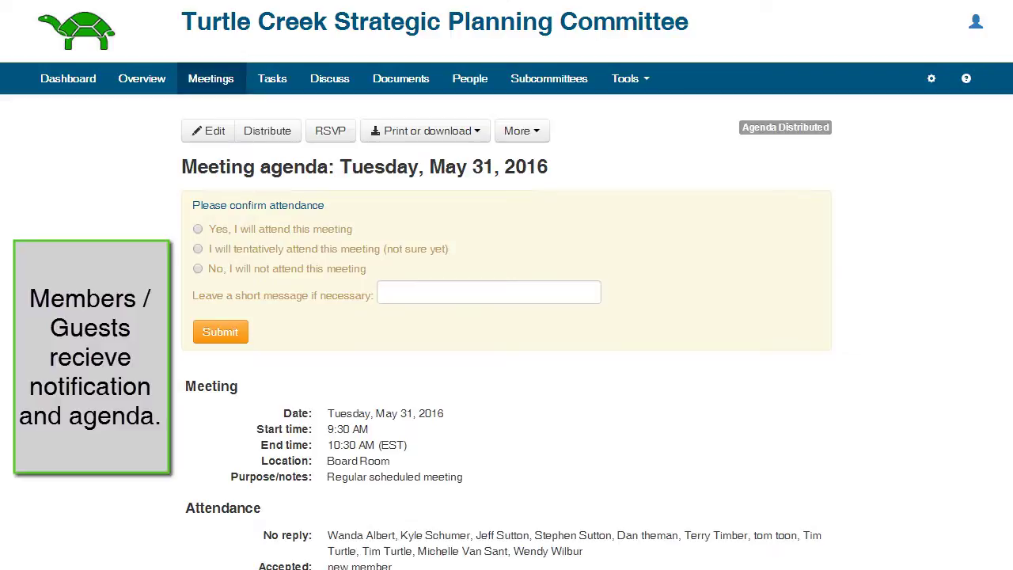
pyautogui.scroll(-10, 507, 317)
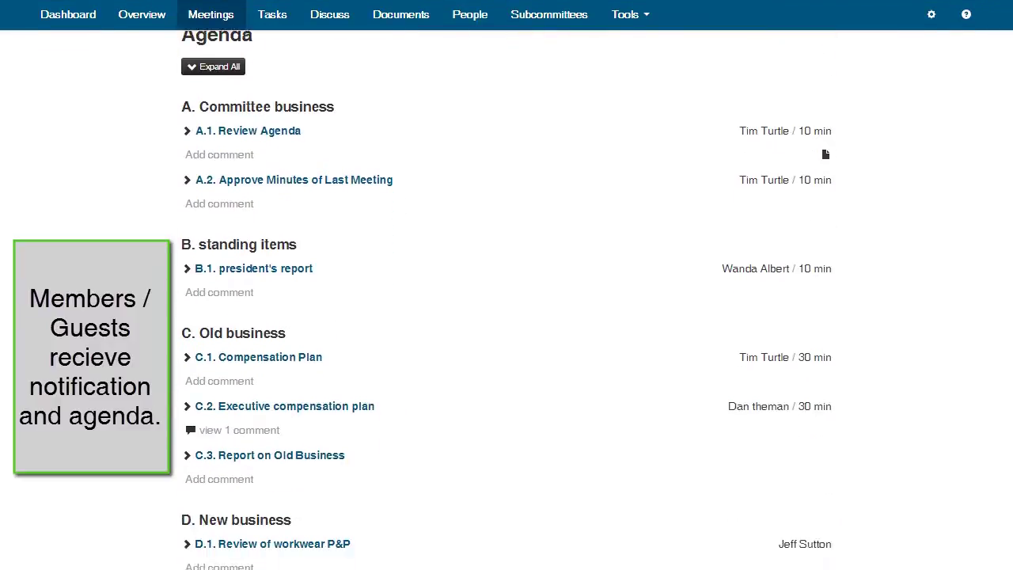
pyautogui.scroll(10, 507, 316)
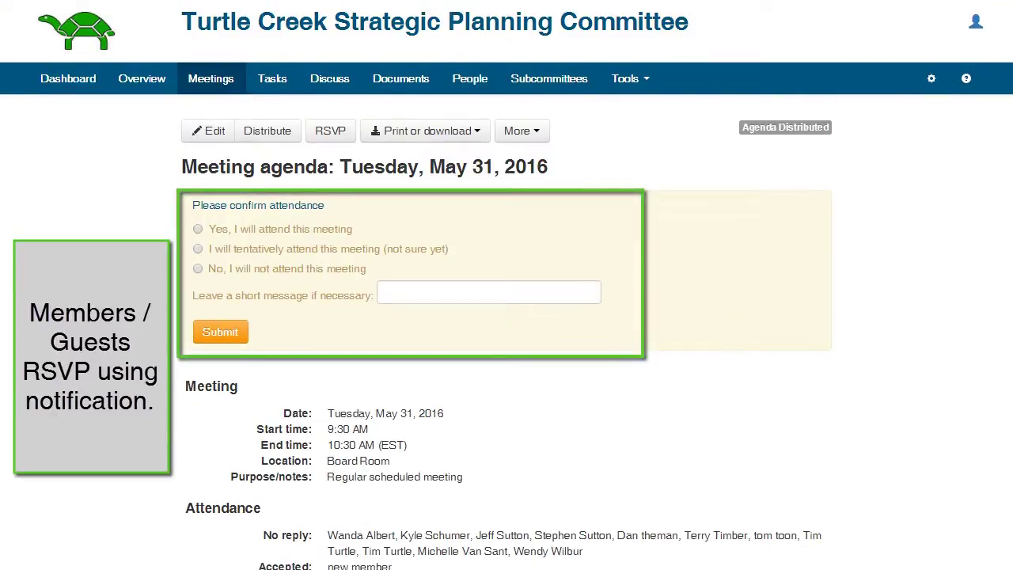
pyautogui.click(198, 229)
pyautogui.click(220, 332)
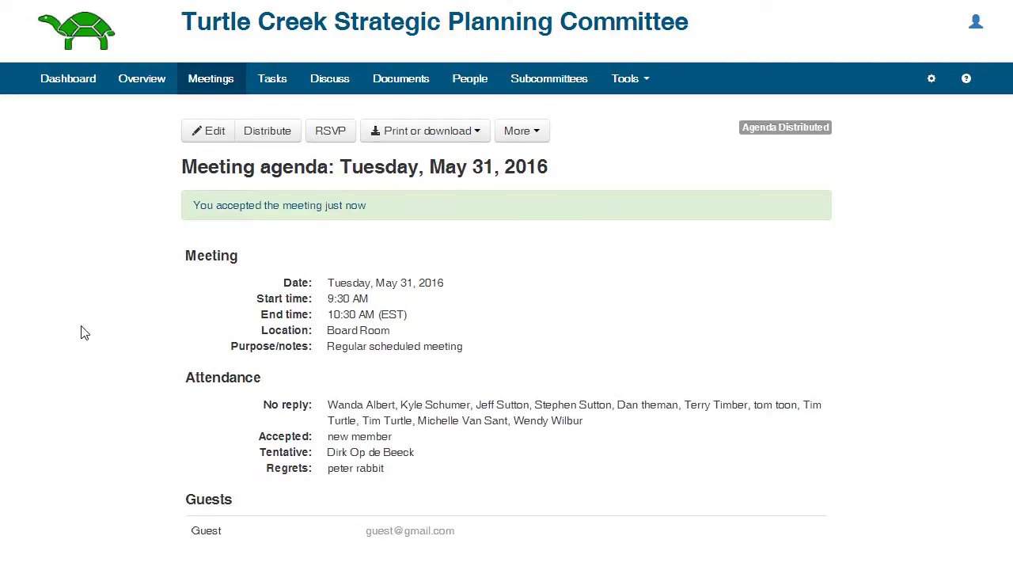
pyautogui.scroll(-6, 293, 285)
pyautogui.scroll(-4, 293, 285)
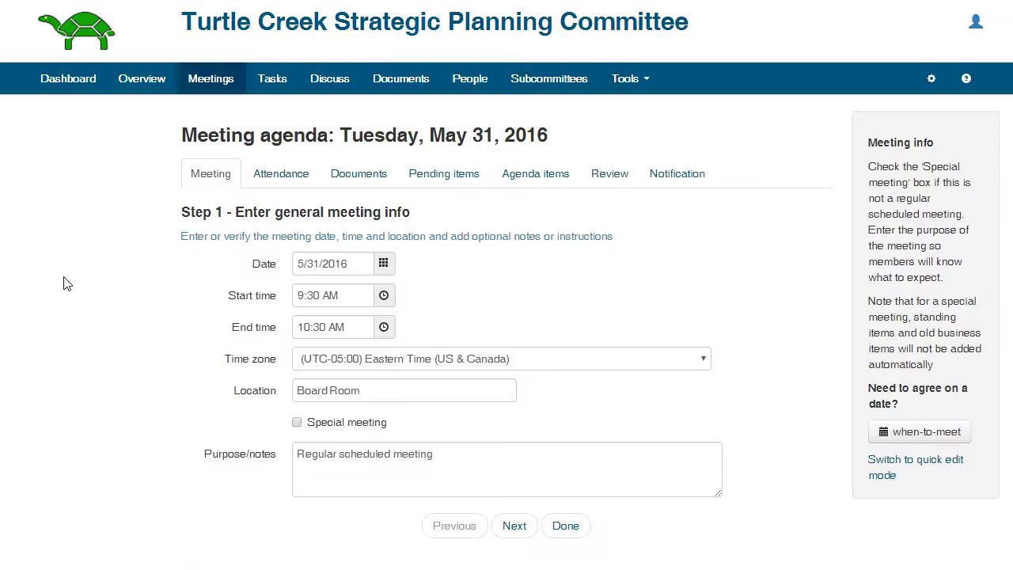
# Scroll through the May 31 meeting in quick edit mode, then go back to the meetings list.
pyautogui.click(883, 468)
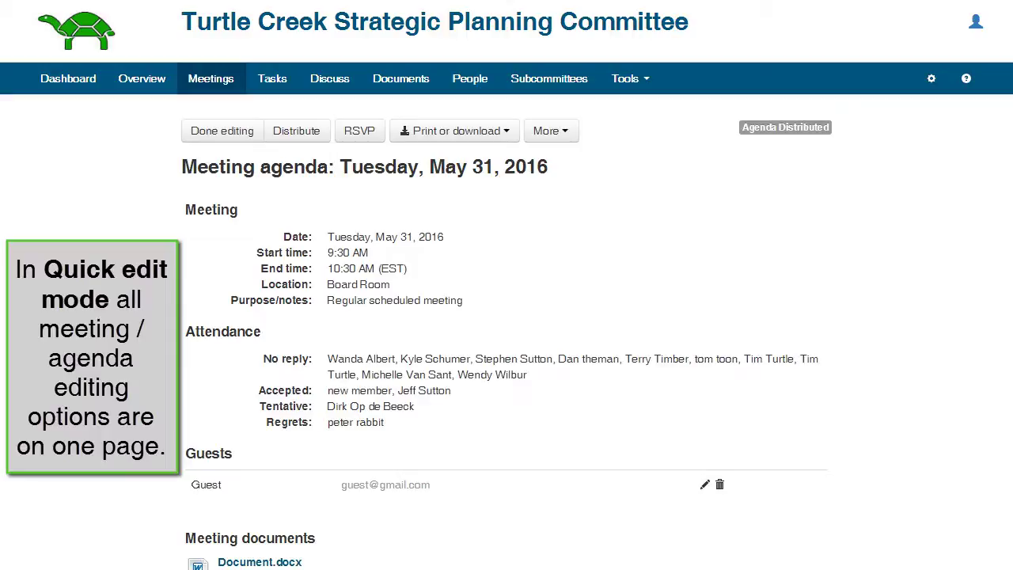
pyautogui.scroll(-10, 507, 285)
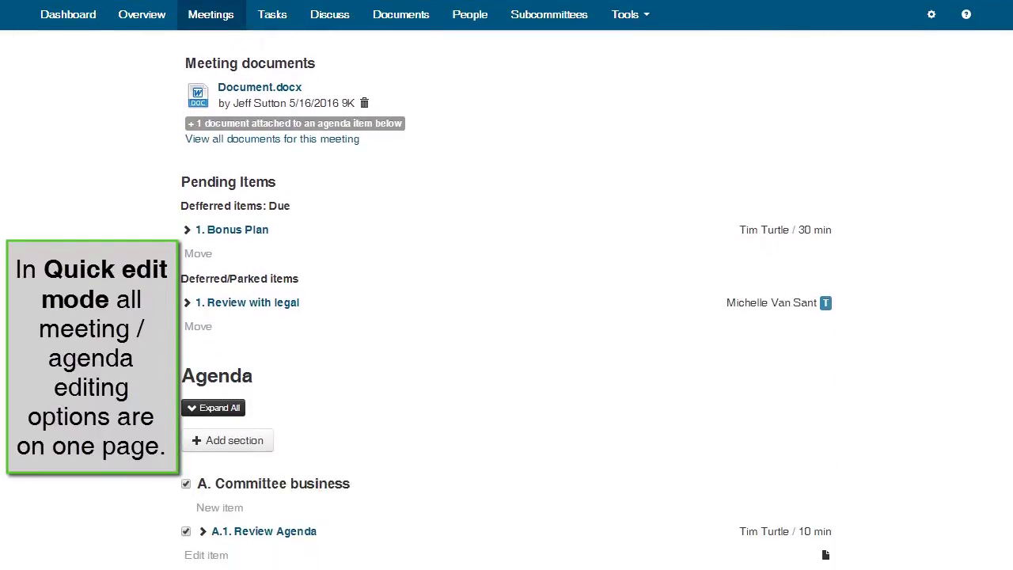
pyautogui.scroll(-7, 507, 304)
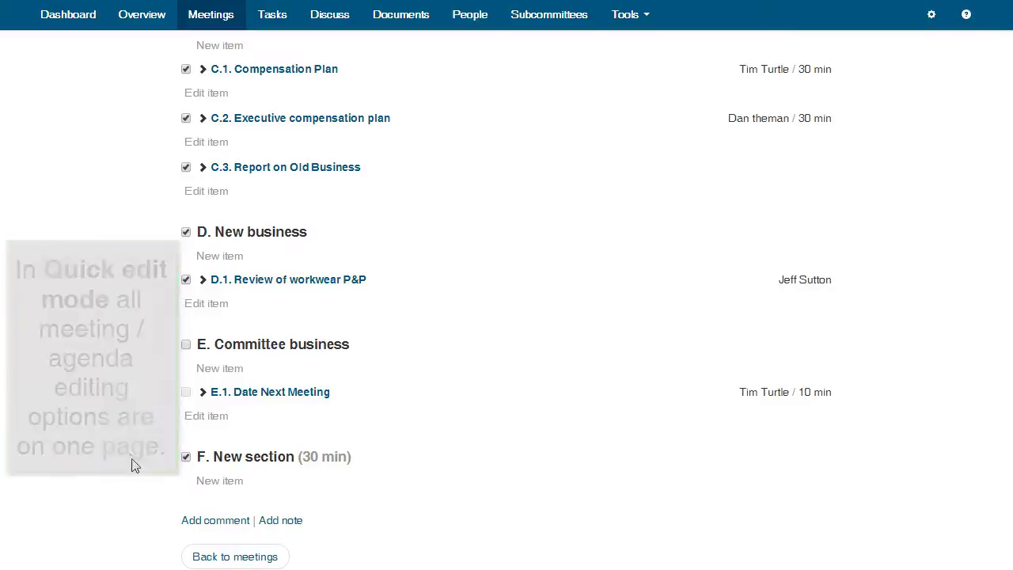
pyautogui.click(204, 556)
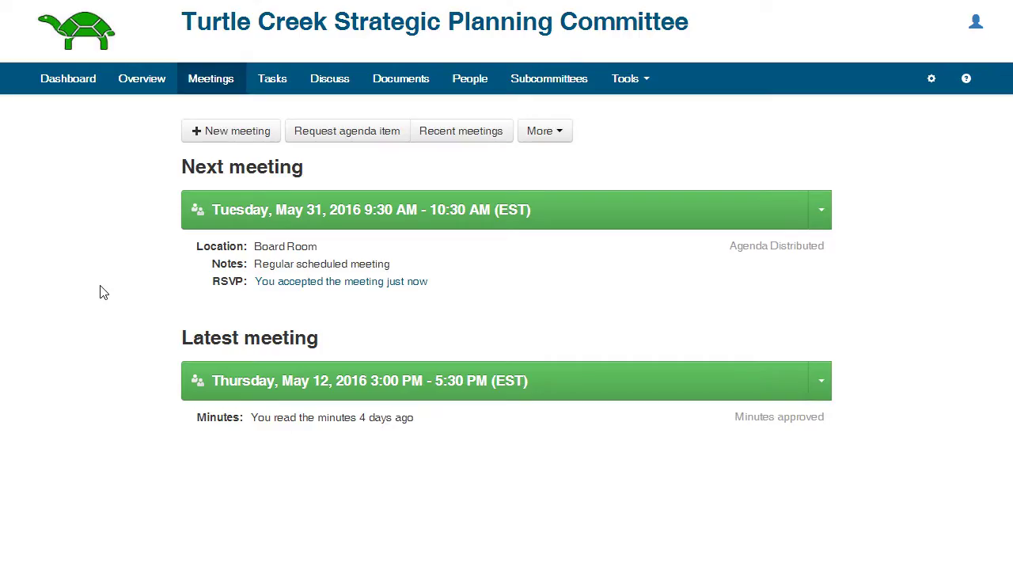